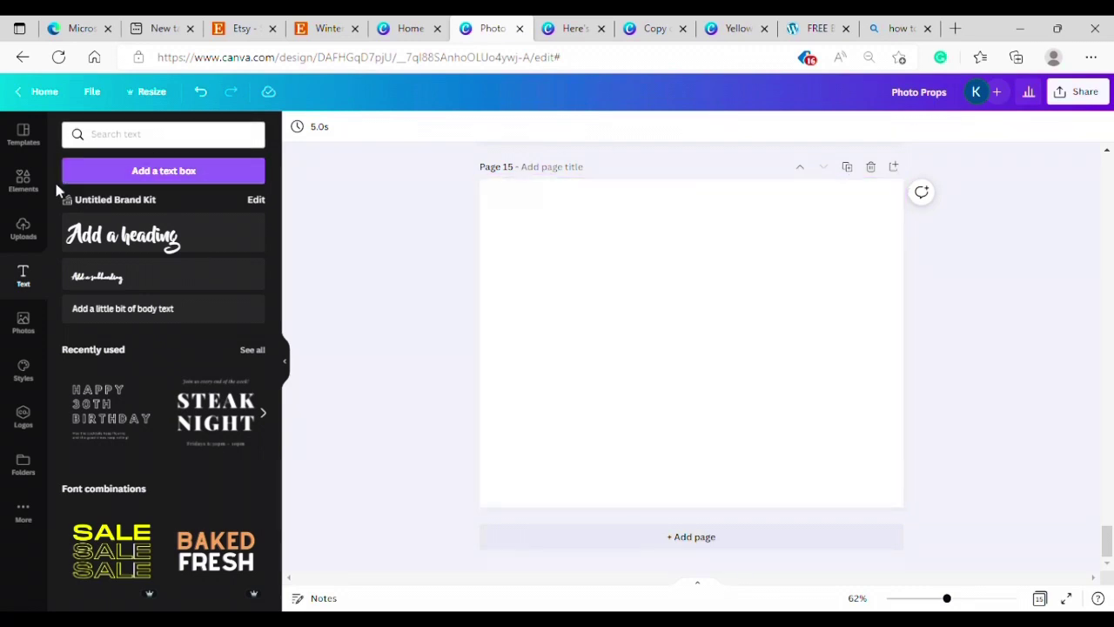
Step: Open the Elements library beside the blank Page 15
left_click(26, 183)
Step: Search elements for sunglasses; place heart sunglasses top-left and sunflower glasses just below
left_click(146, 142)
type("pacifier")
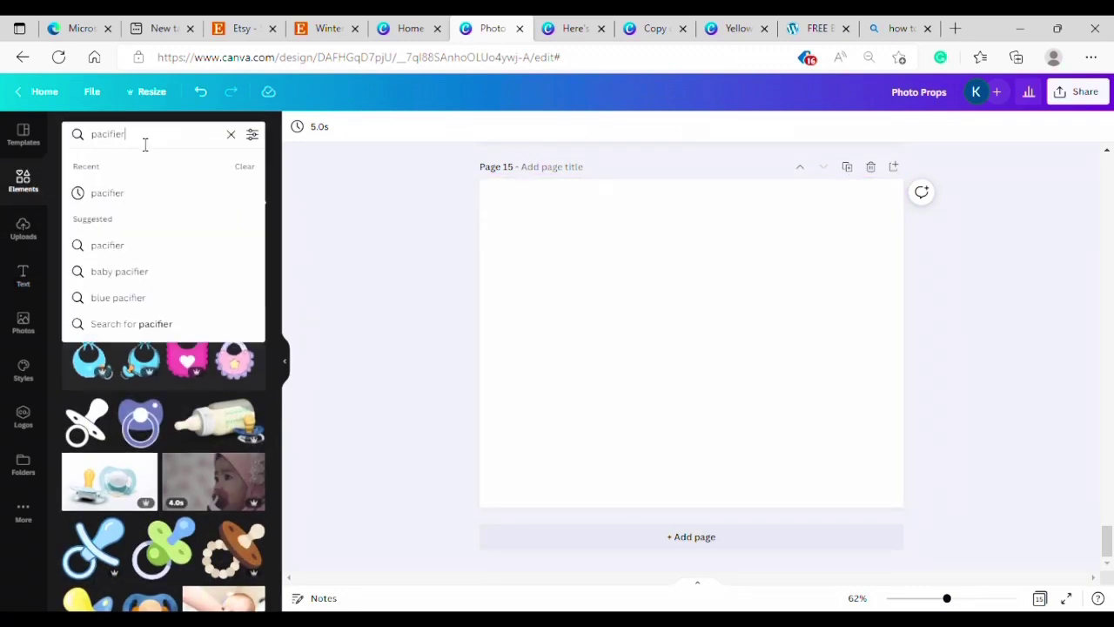
type("sun")
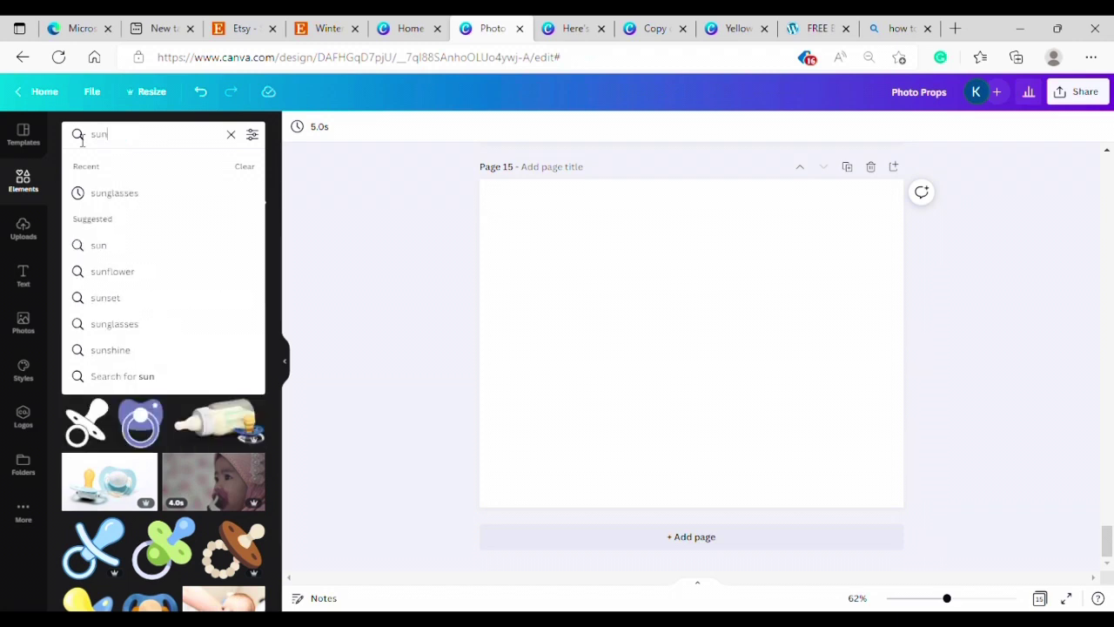
type("gla")
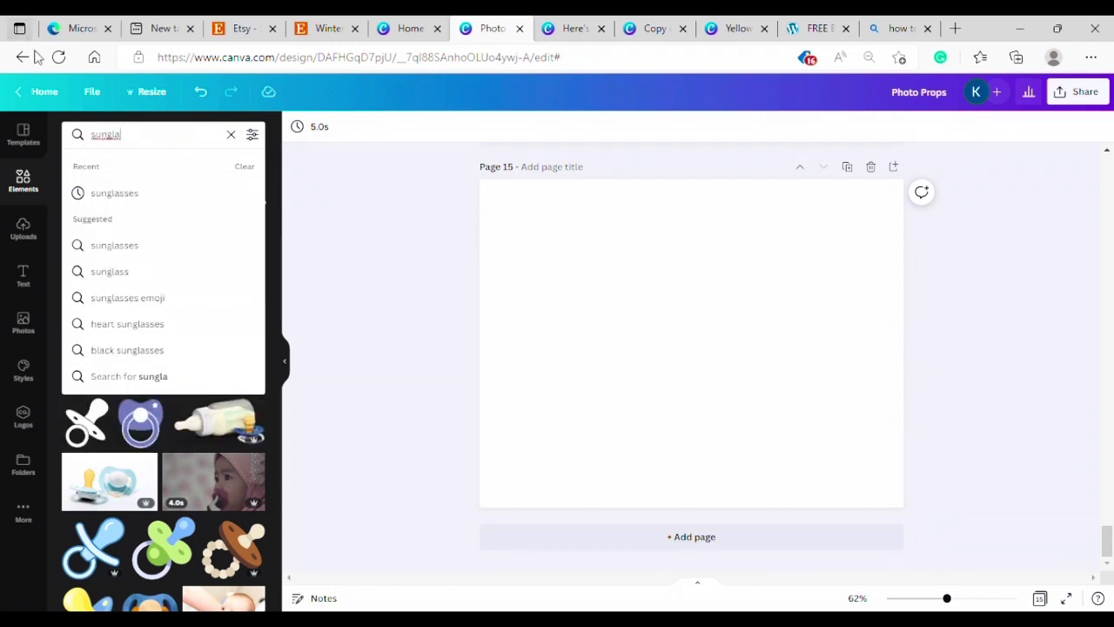
left_click(131, 193)
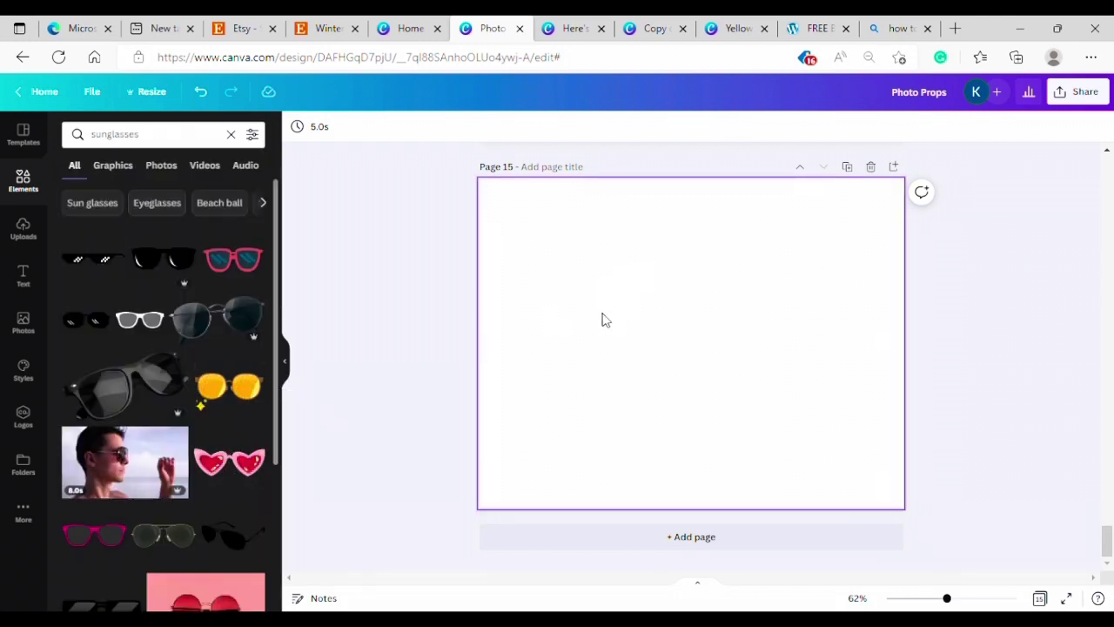
left_click(232, 466)
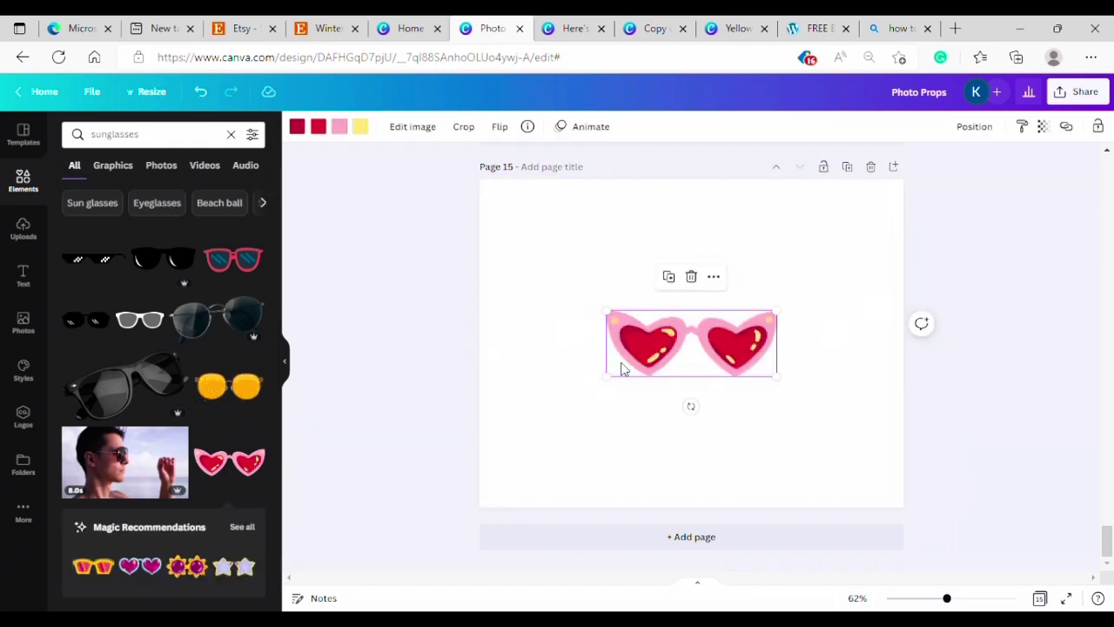
left_click_drag(639, 363, 531, 249)
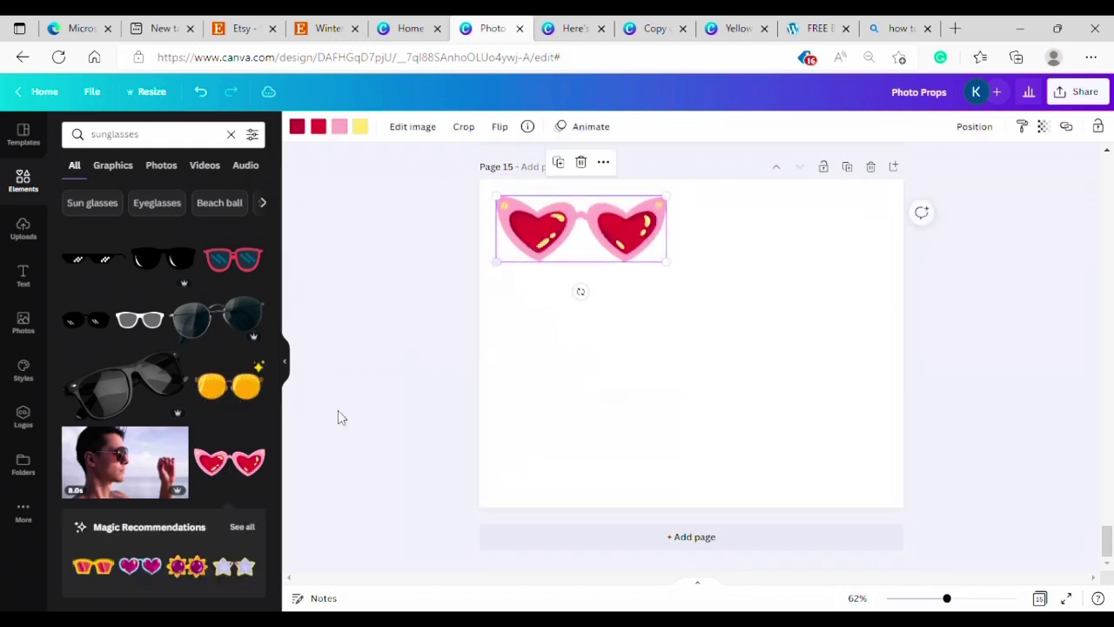
left_click(192, 578)
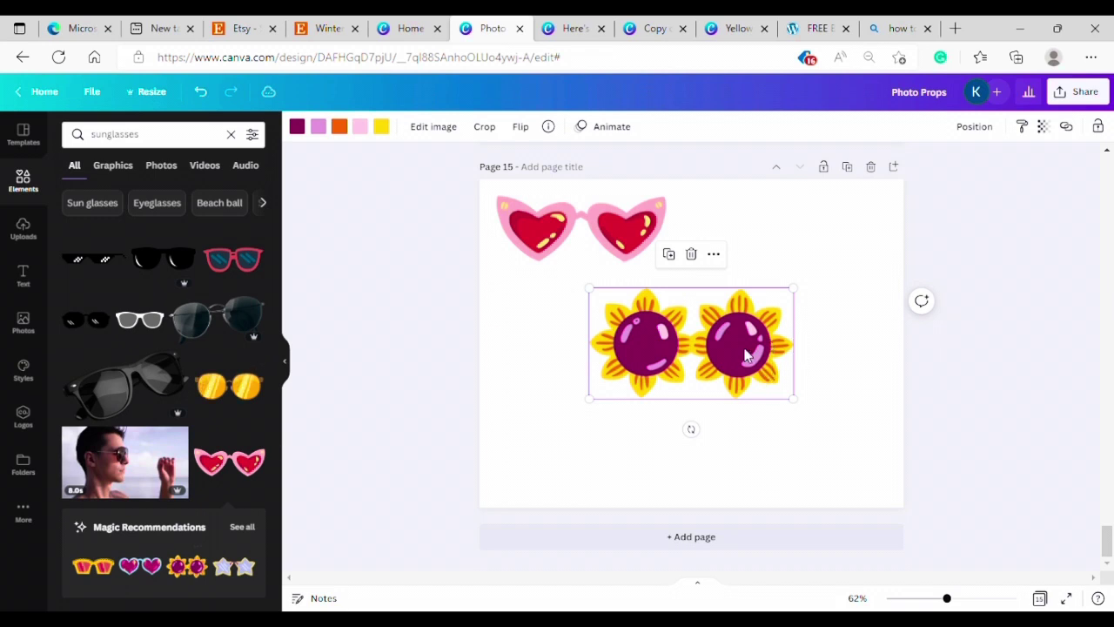
left_click_drag(746, 354, 643, 343)
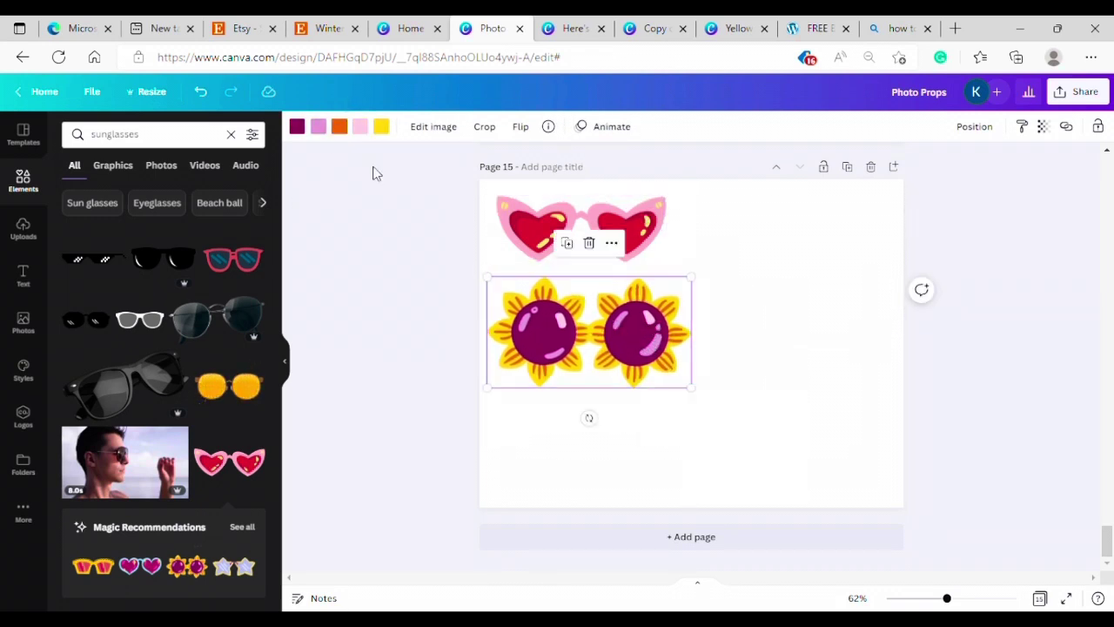
Step: Recolour the sunflower glasses' purple lenses to Black #000000
left_click(297, 127)
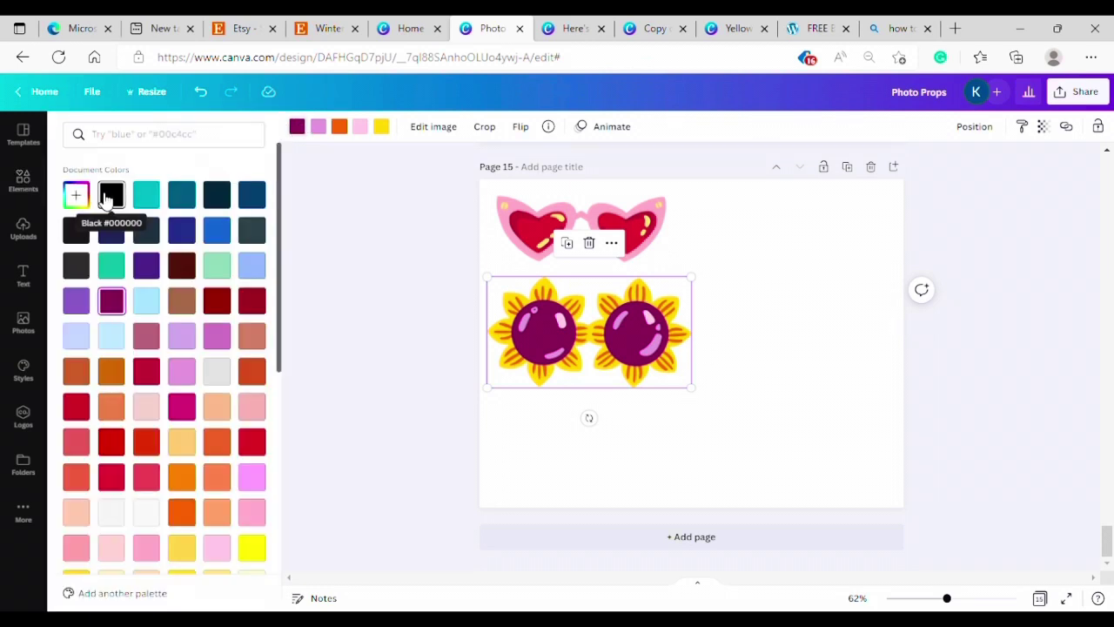
left_click(106, 199)
left_click(563, 329)
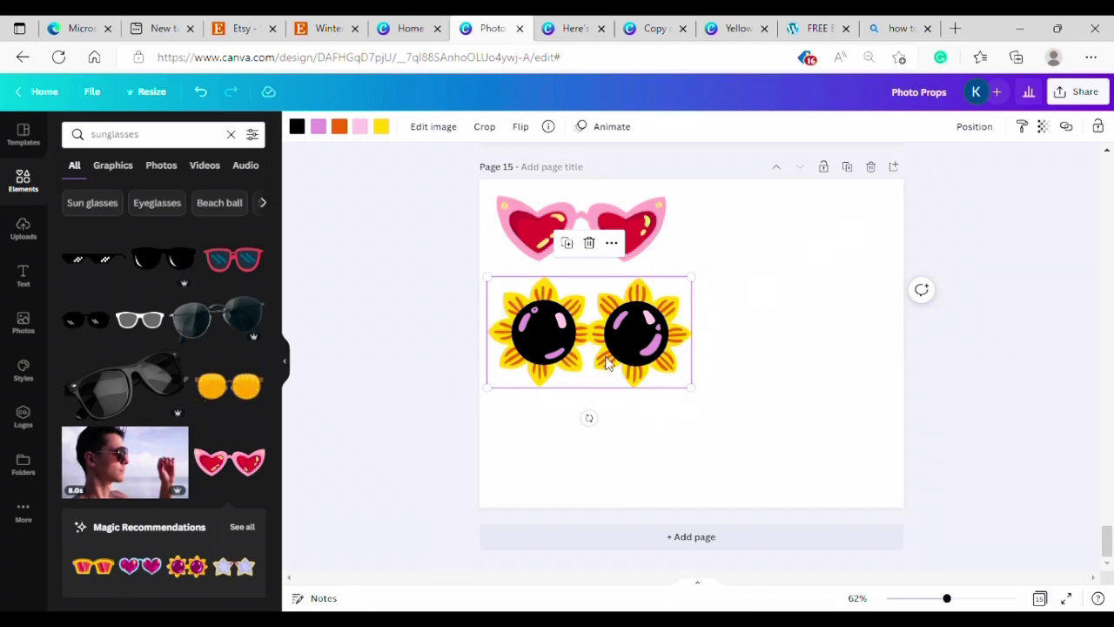
Step: Search 'hat', add the cream fedora, rotate it about 97° and move it right
left_click(231, 134)
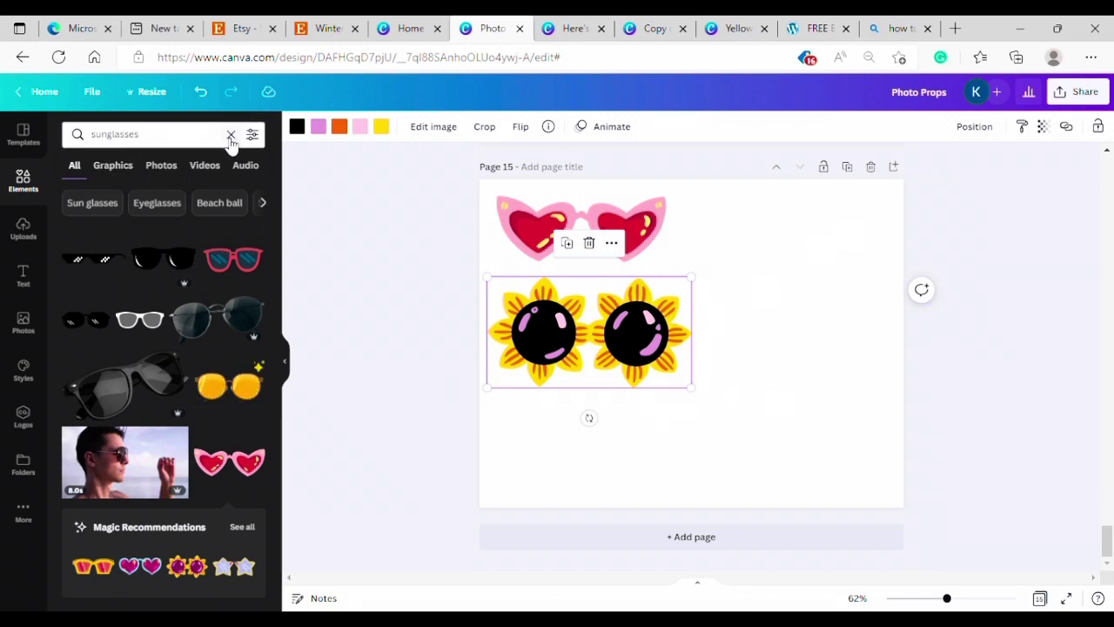
type("hat")
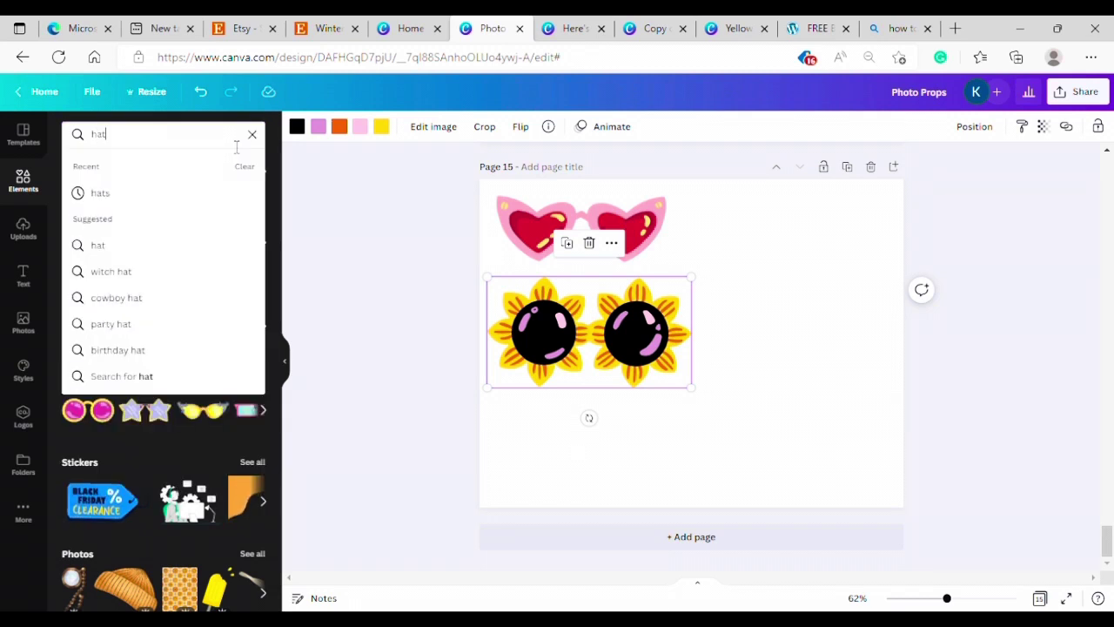
key("Return")
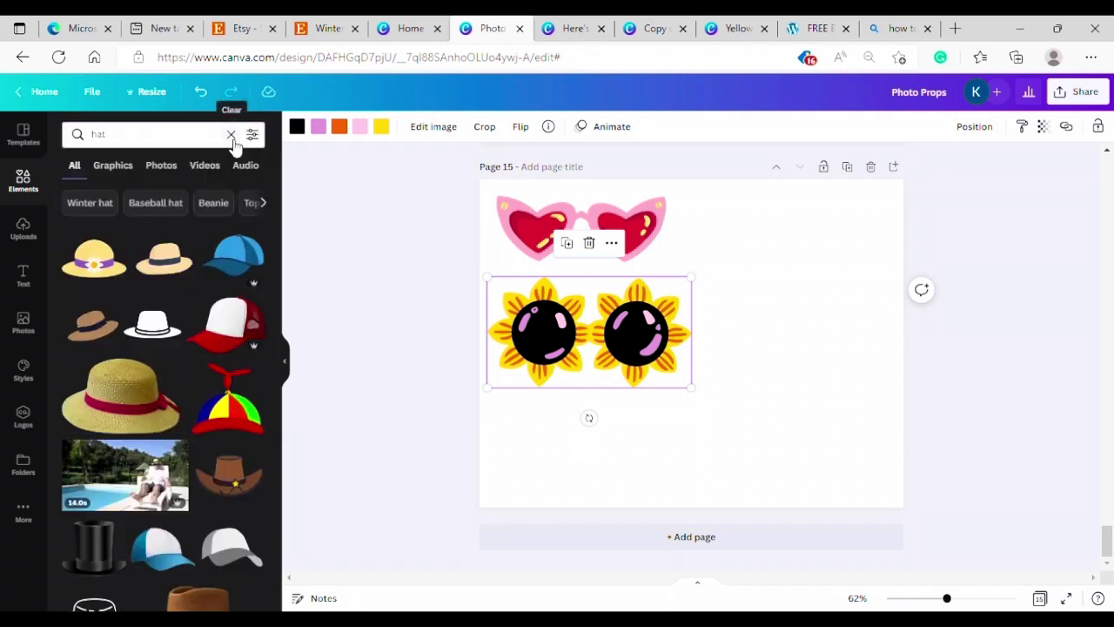
left_click(165, 260)
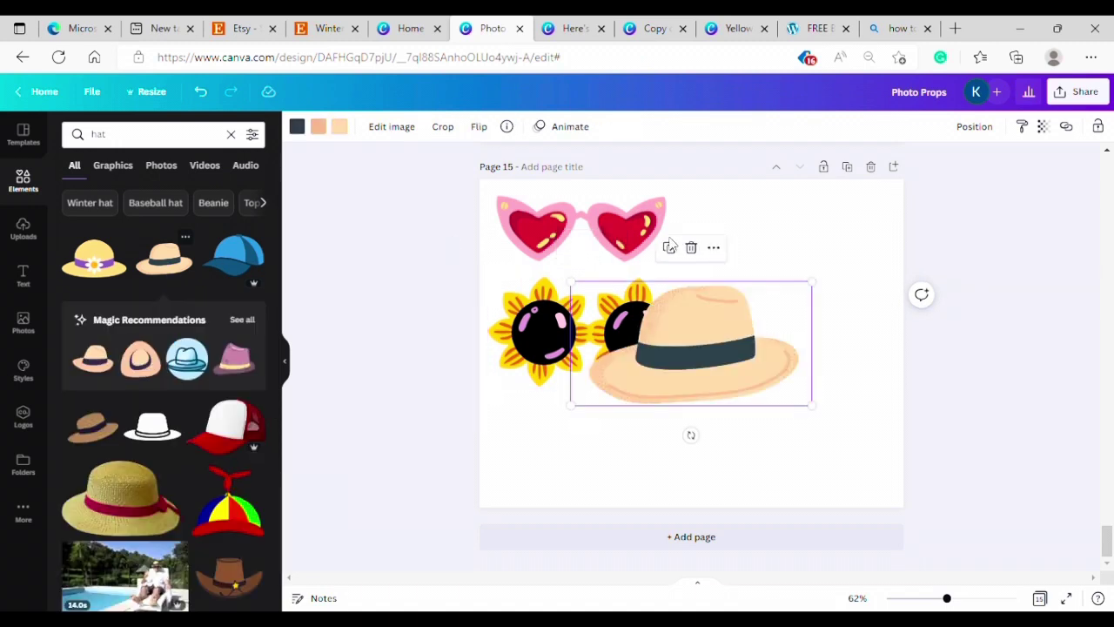
left_click_drag(701, 449, 584, 322)
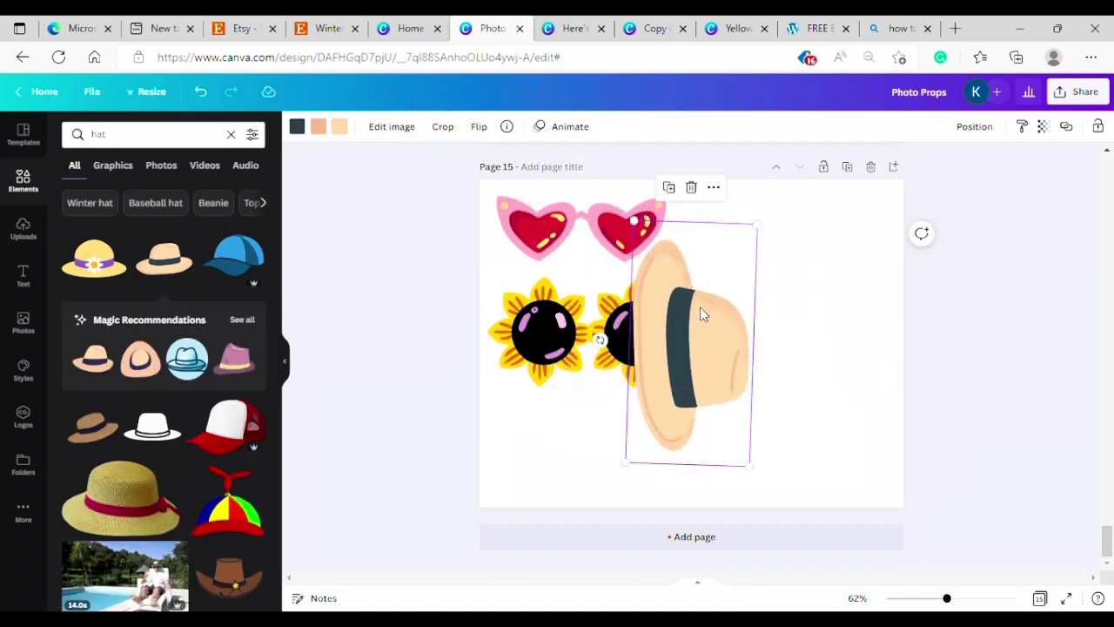
left_click_drag(700, 308, 846, 267)
Step: Enlarge the sunflower glasses, then enlarge the fedora to about 7.3 × 3.7, nudged lower
left_click(634, 372)
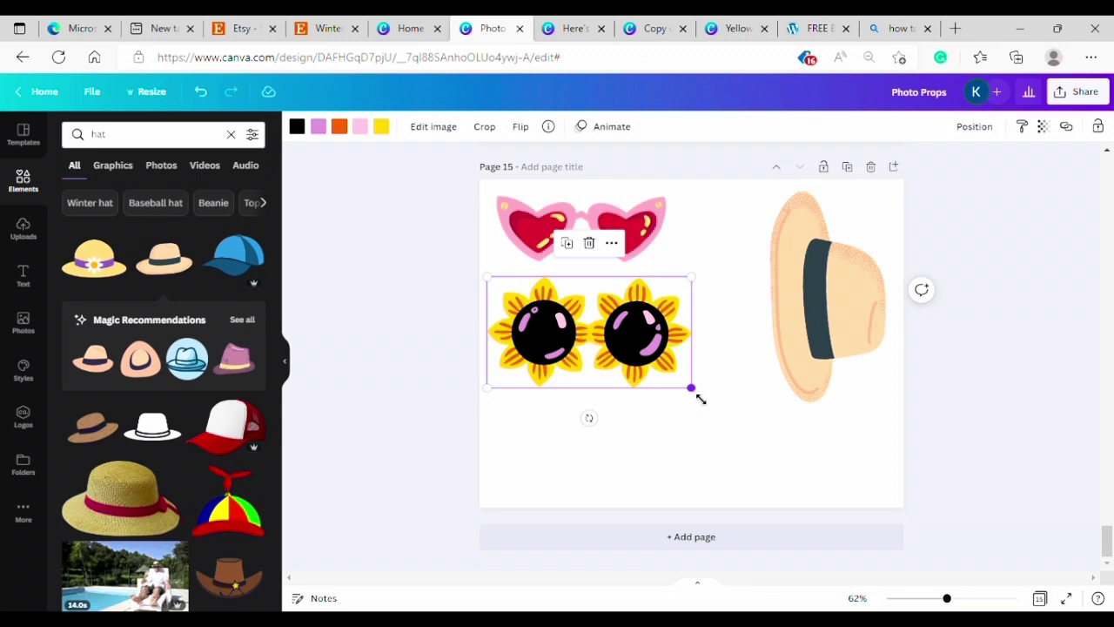
mouse_move(702, 401)
left_mouse_down()
mouse_move(713, 400)
mouse_move(686, 388)
left_mouse_up()
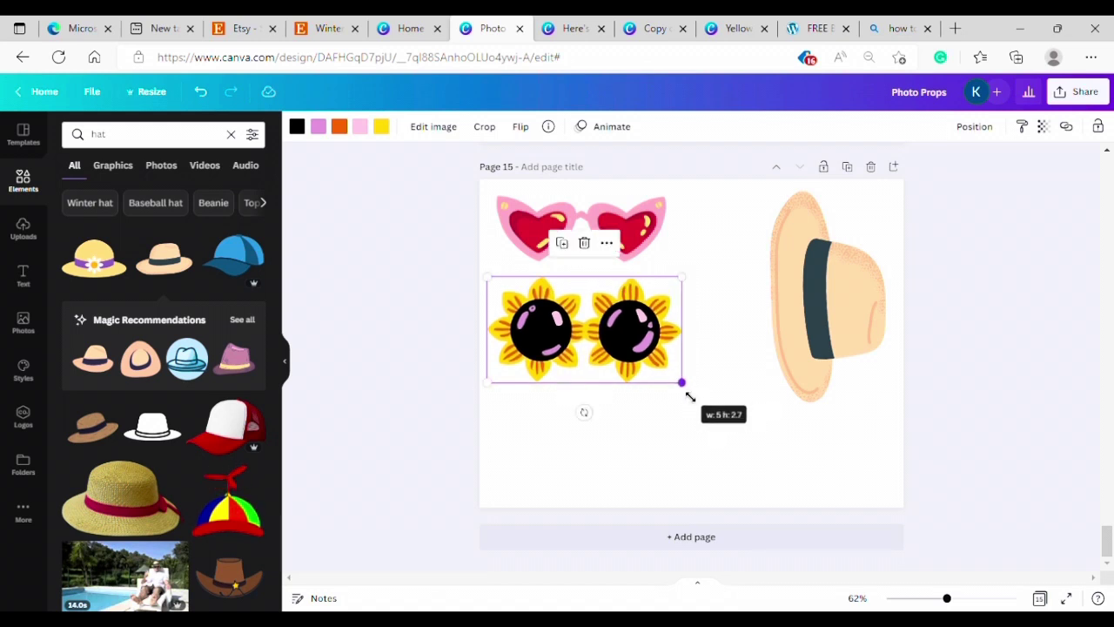
left_click(859, 344)
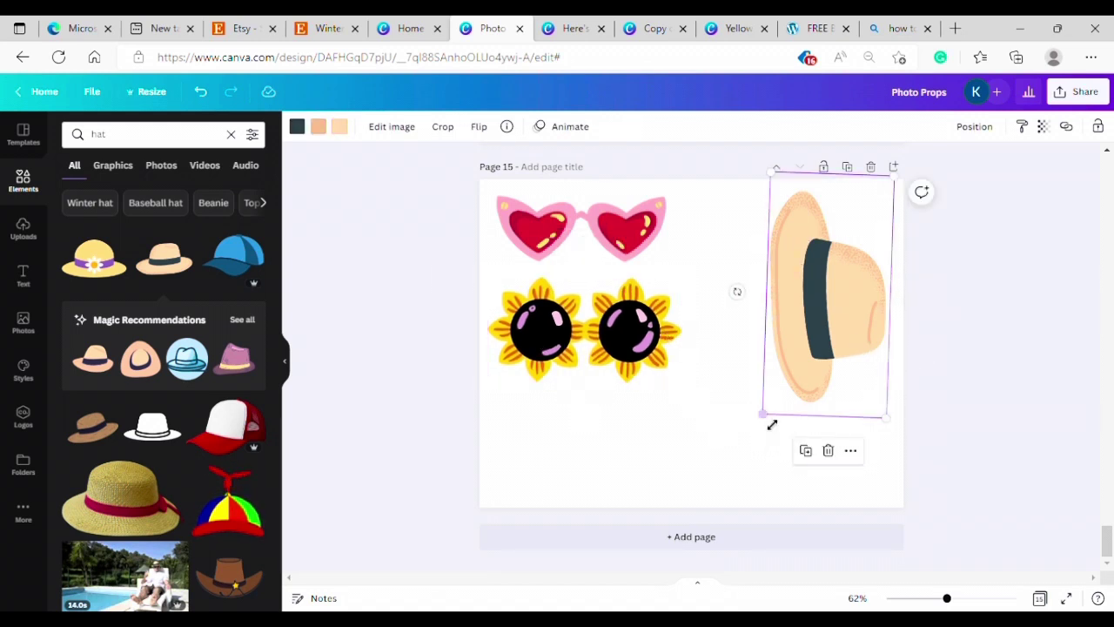
left_click_drag(769, 430, 749, 467)
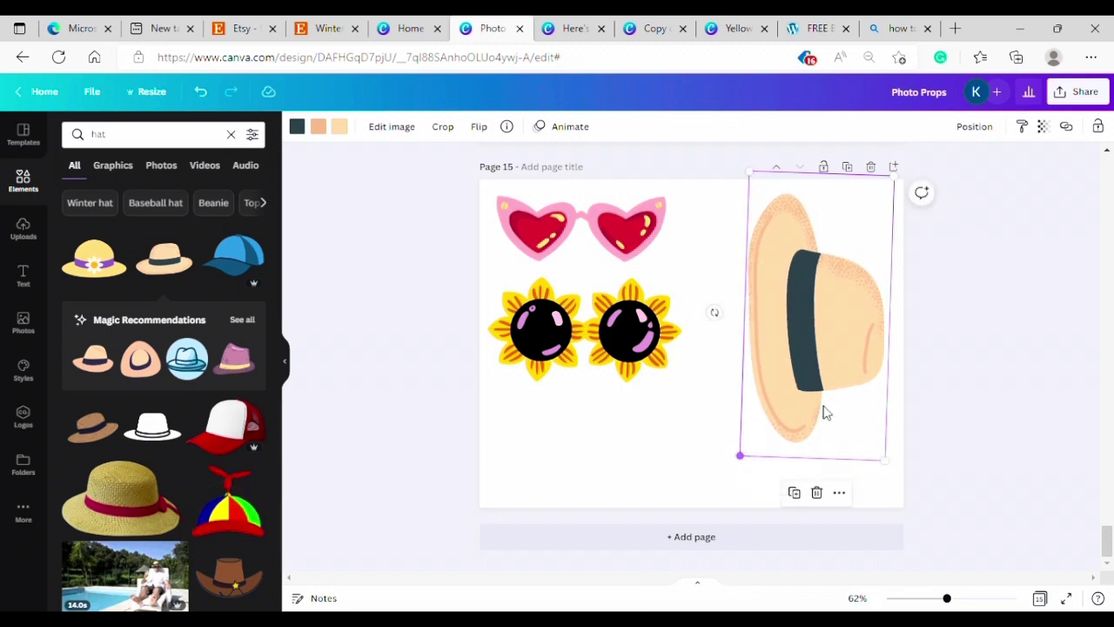
left_click_drag(851, 346, 841, 364)
left_click(953, 319)
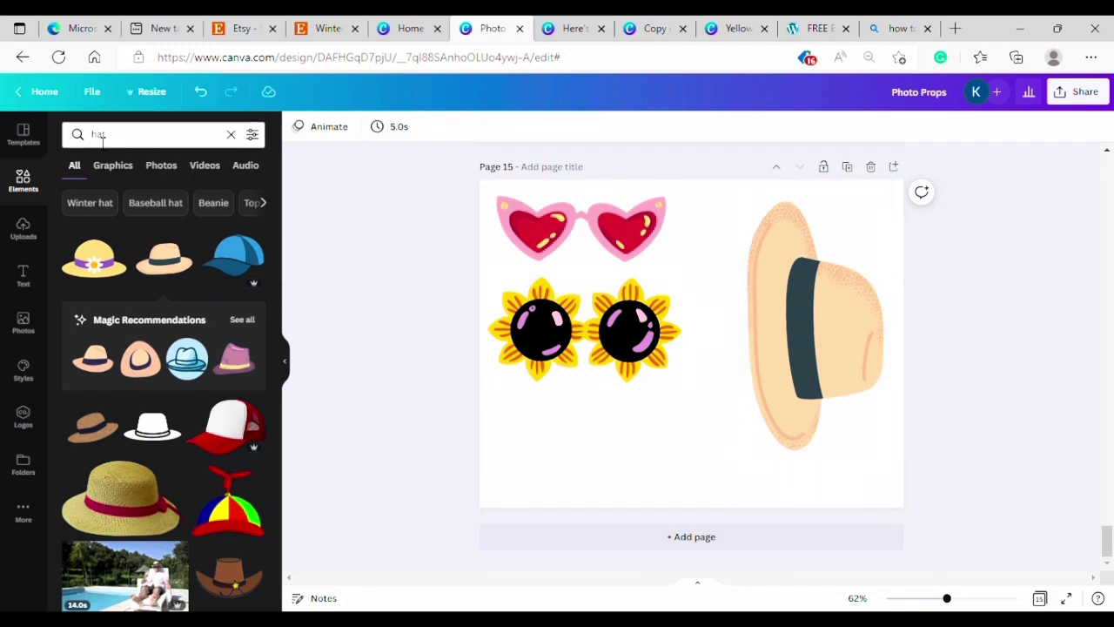
Step: Search 'lips' and place the magenta lips below the sunflower glasses, enlarged to about 2.7 × 2
left_click(232, 137)
left_click(207, 138)
type("l")
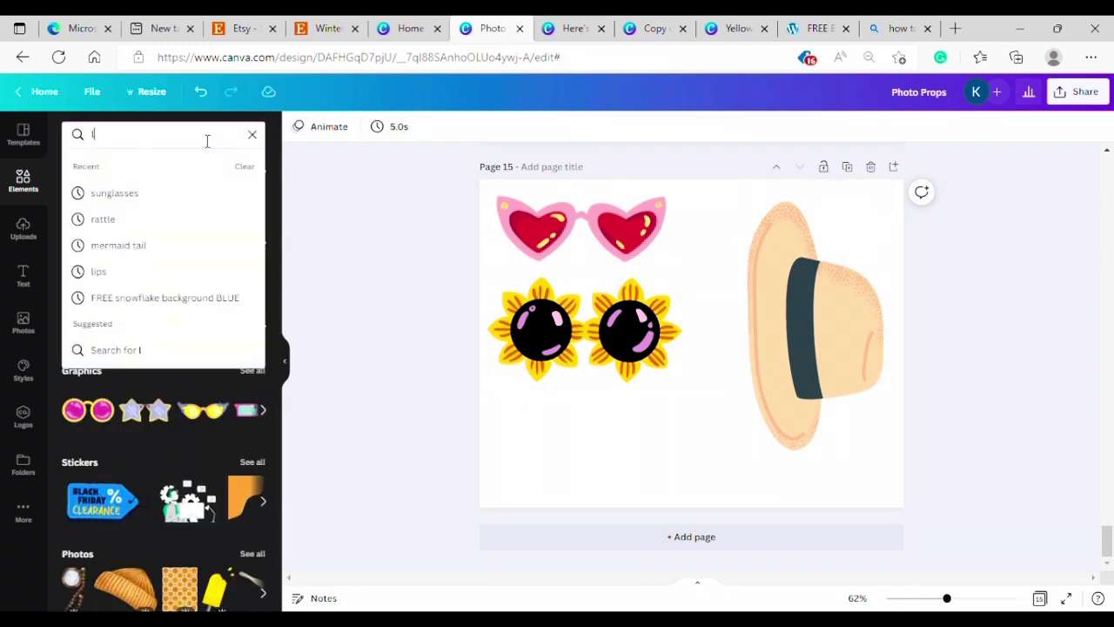
type("ips")
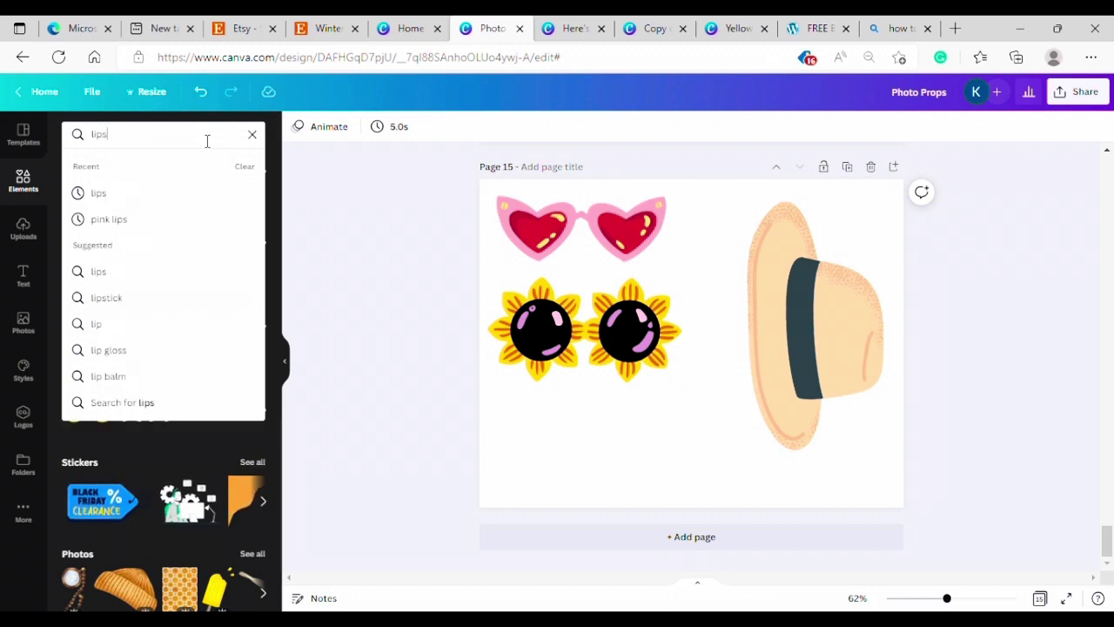
key("Return")
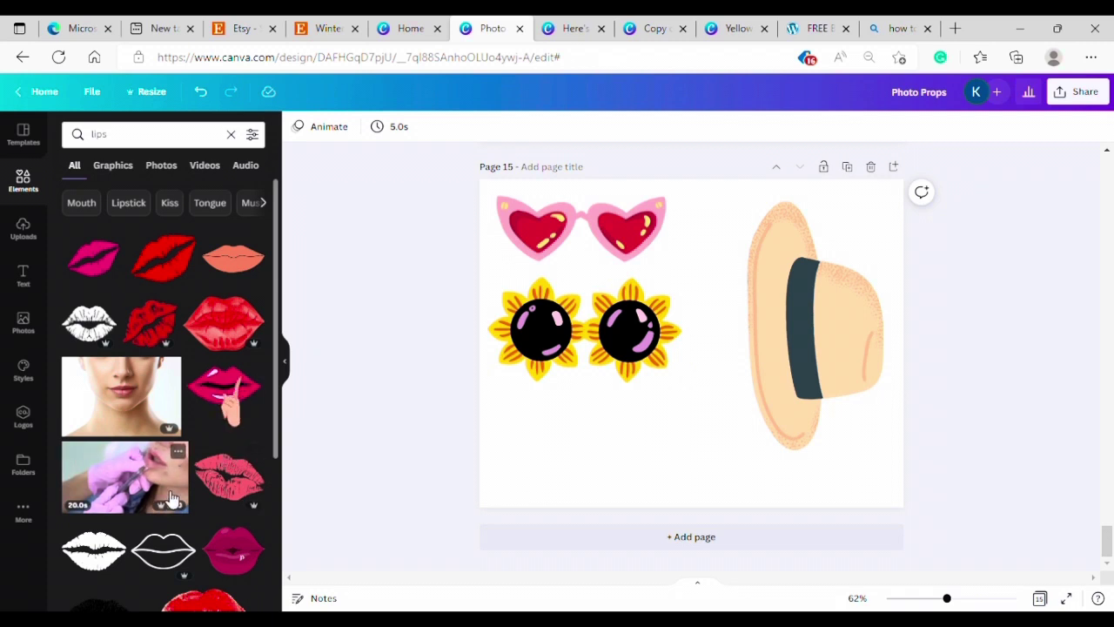
scroll(230, 454, "down", 3)
left_click(237, 331)
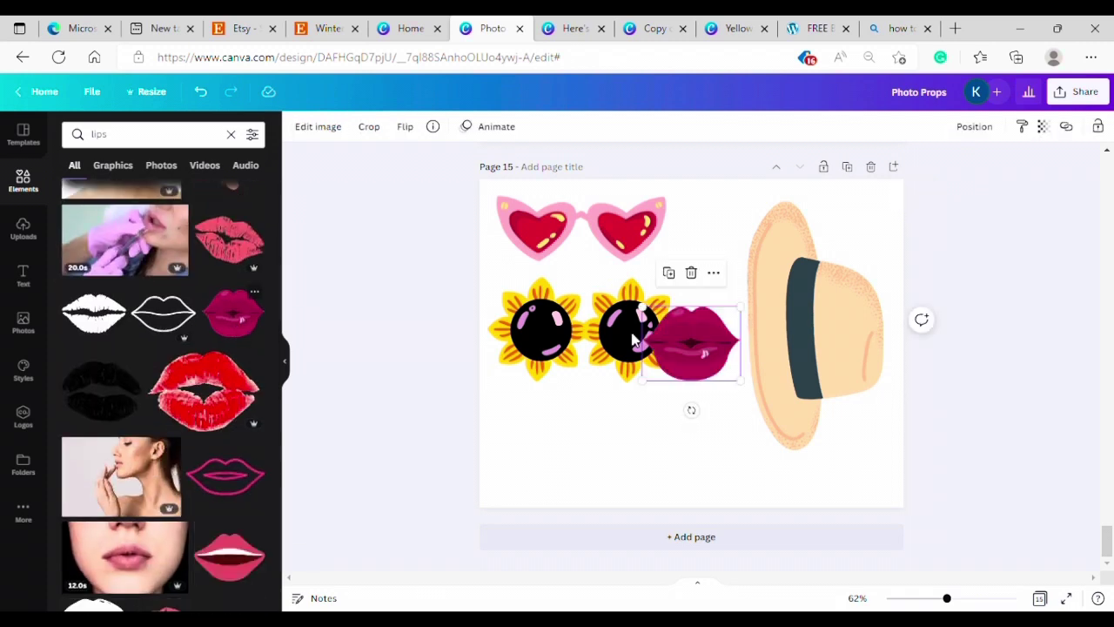
left_click_drag(696, 341, 591, 435)
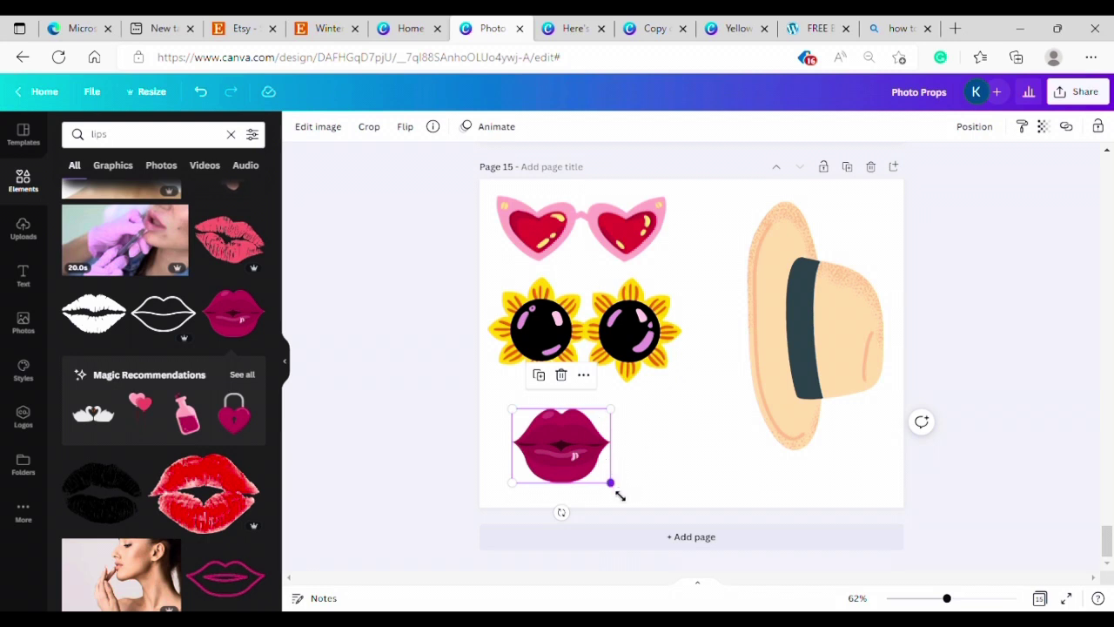
left_click_drag(620, 495, 629, 497)
left_click_drag(586, 451, 586, 447)
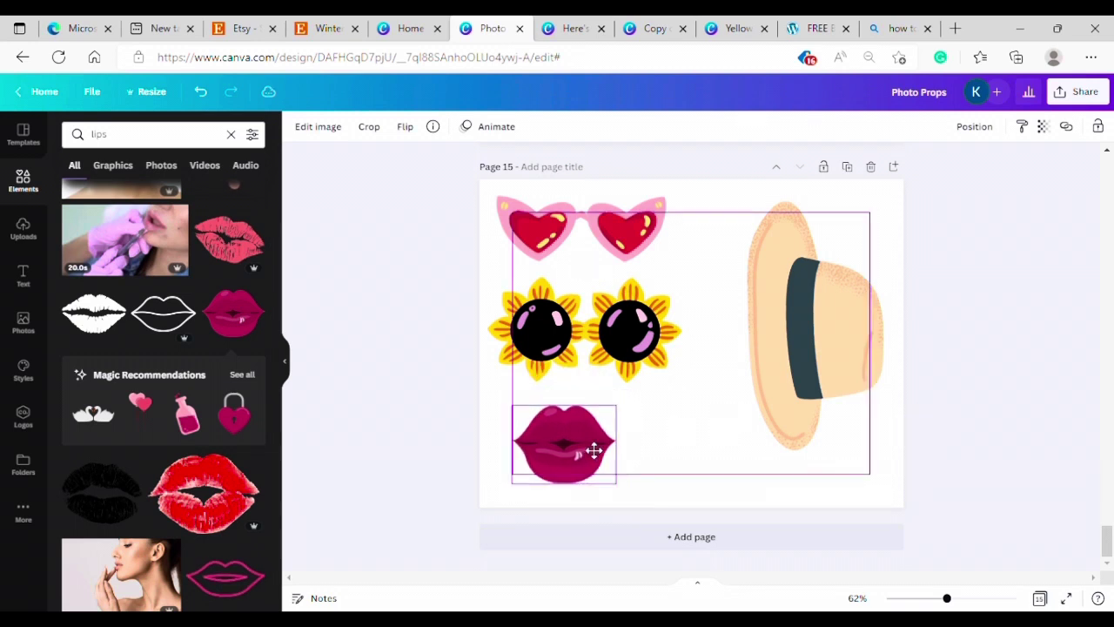
left_click(994, 326)
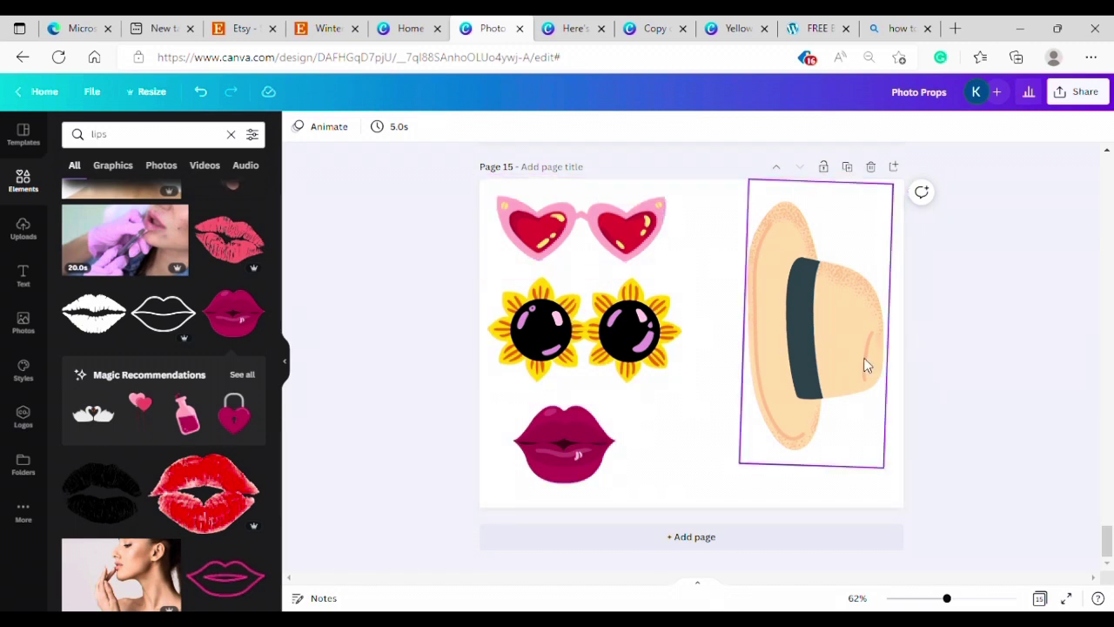
Step: Scroll up through the prop pages and select the mint glasses on Page 4
scroll(866, 365, "up", 5)
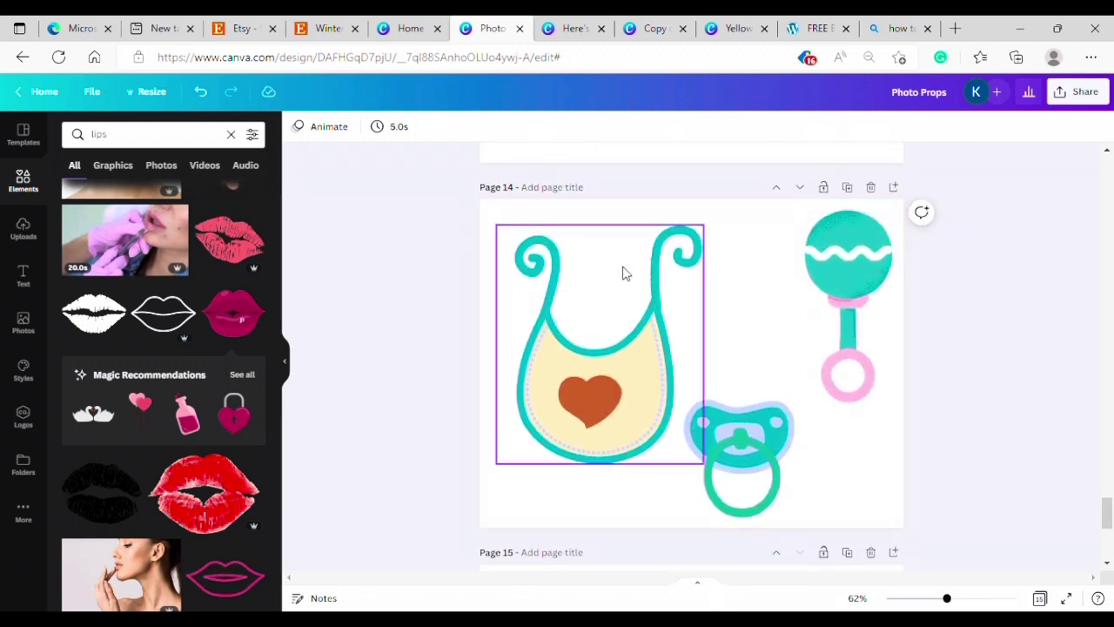
scroll(826, 384, "down", 1)
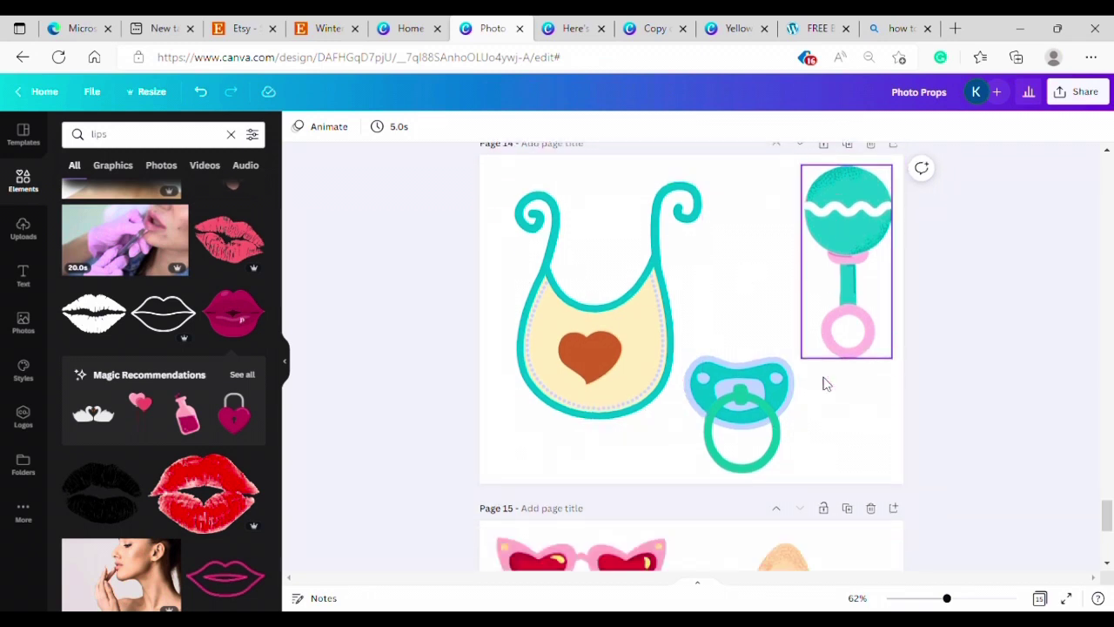
scroll(826, 384, "up", 5)
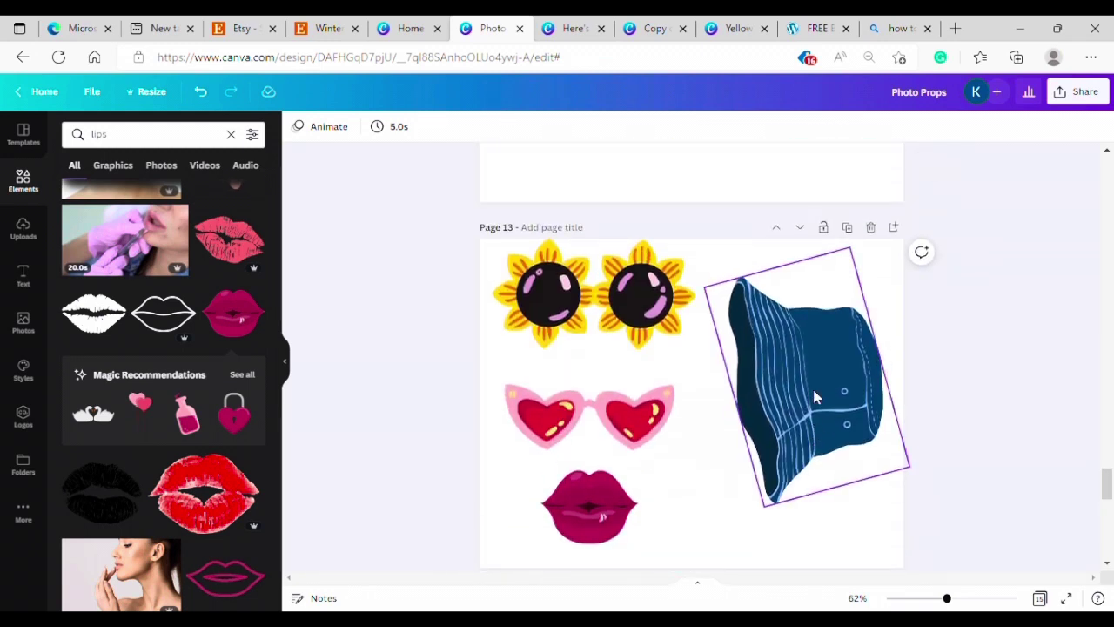
scroll(814, 396, "up", 10)
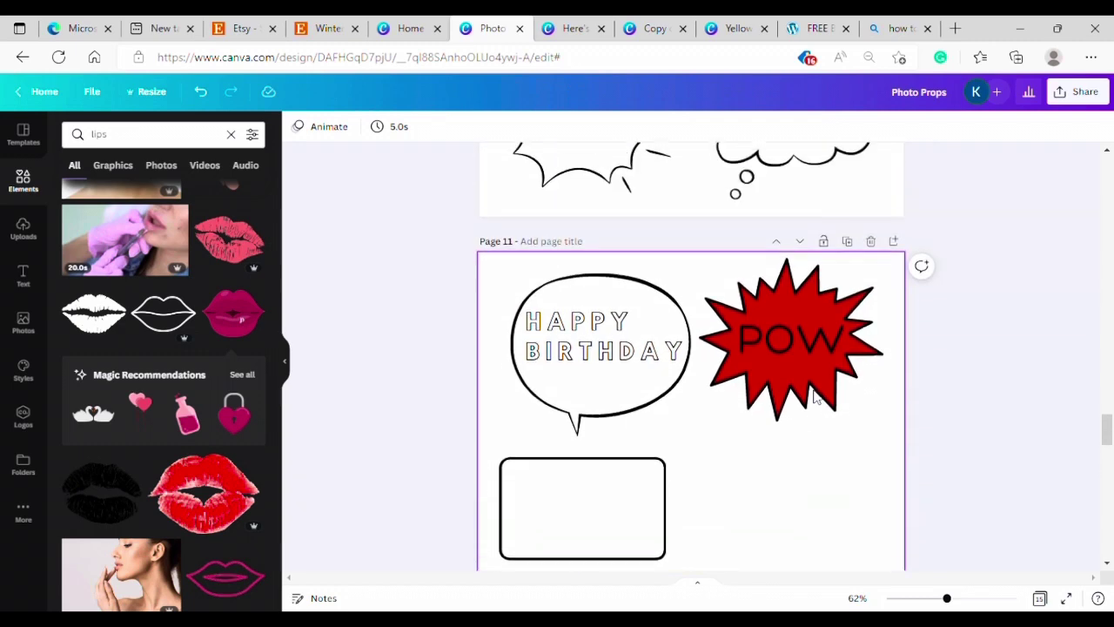
scroll(814, 396, "up", 8)
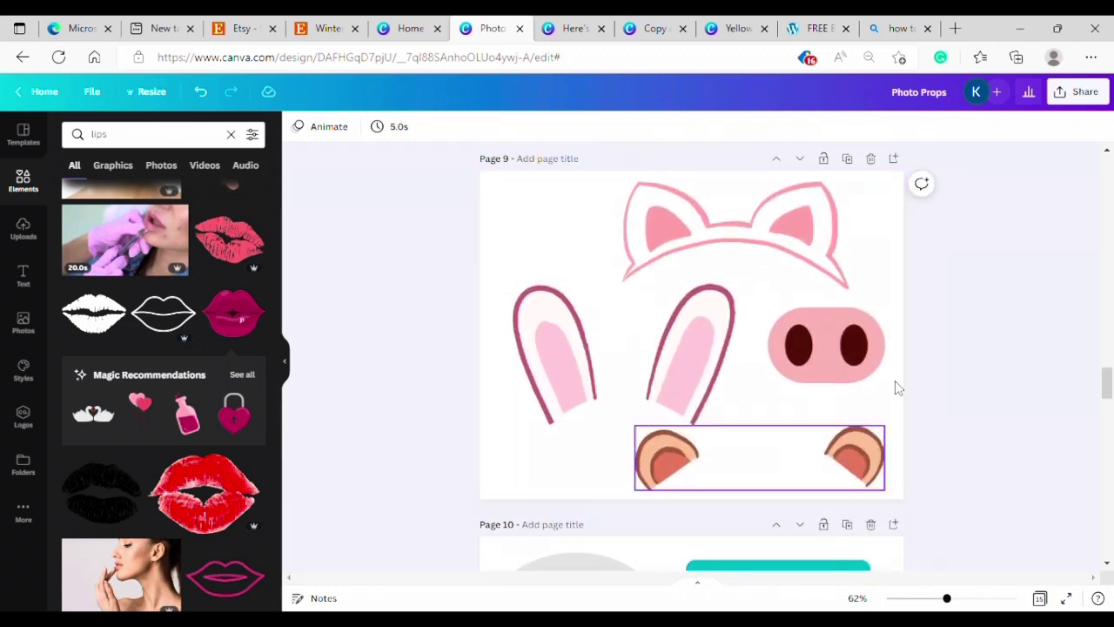
scroll(878, 426, "up", 6)
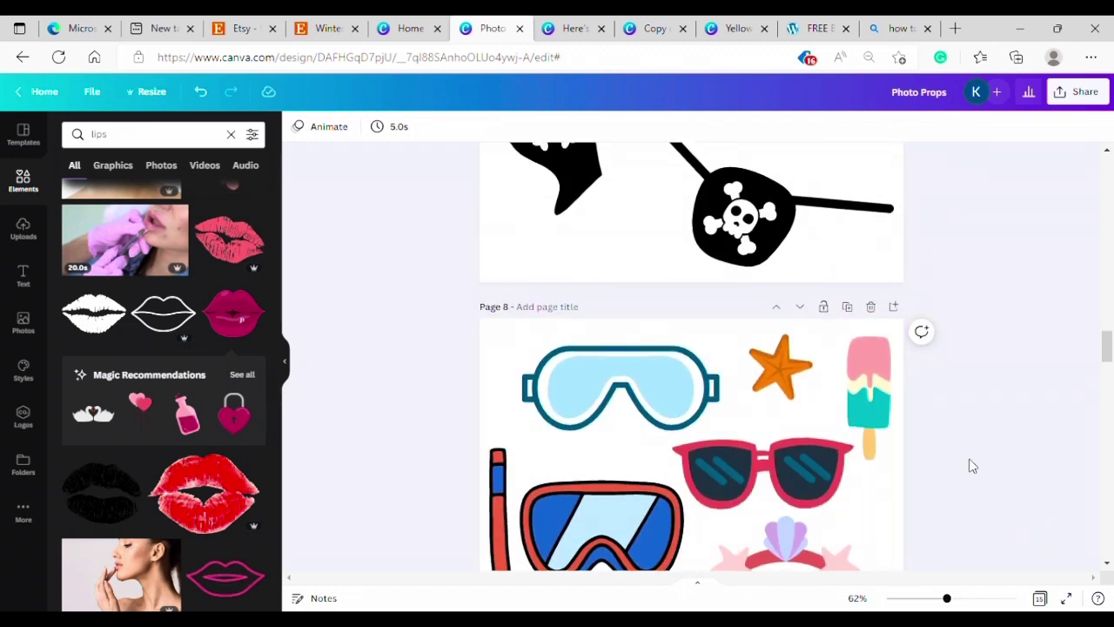
scroll(865, 389, "up", 8)
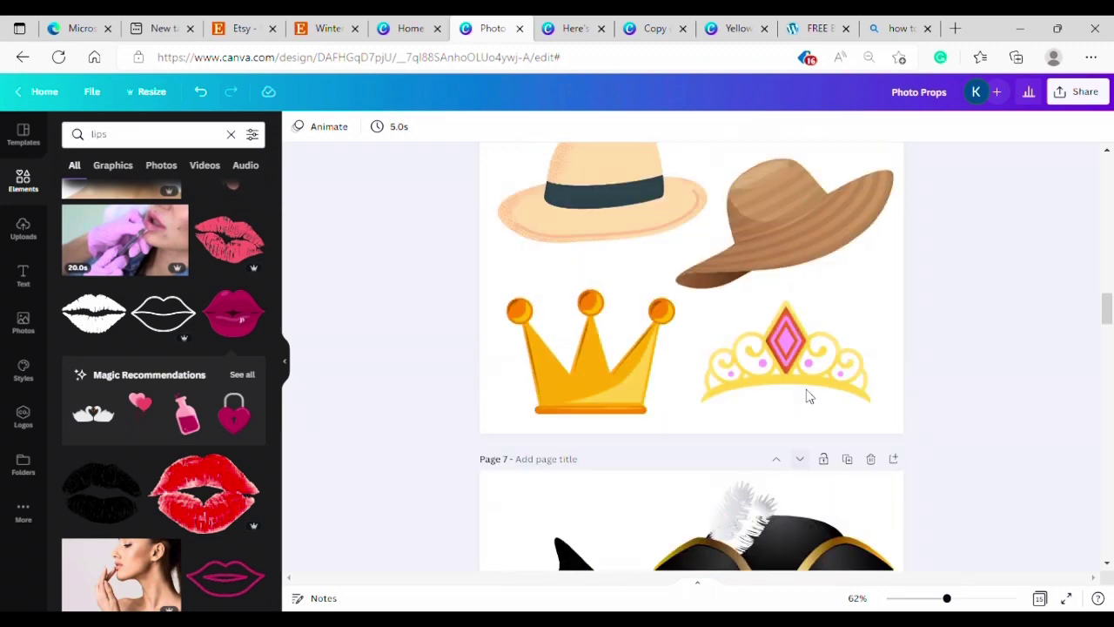
scroll(807, 396, "up", 6)
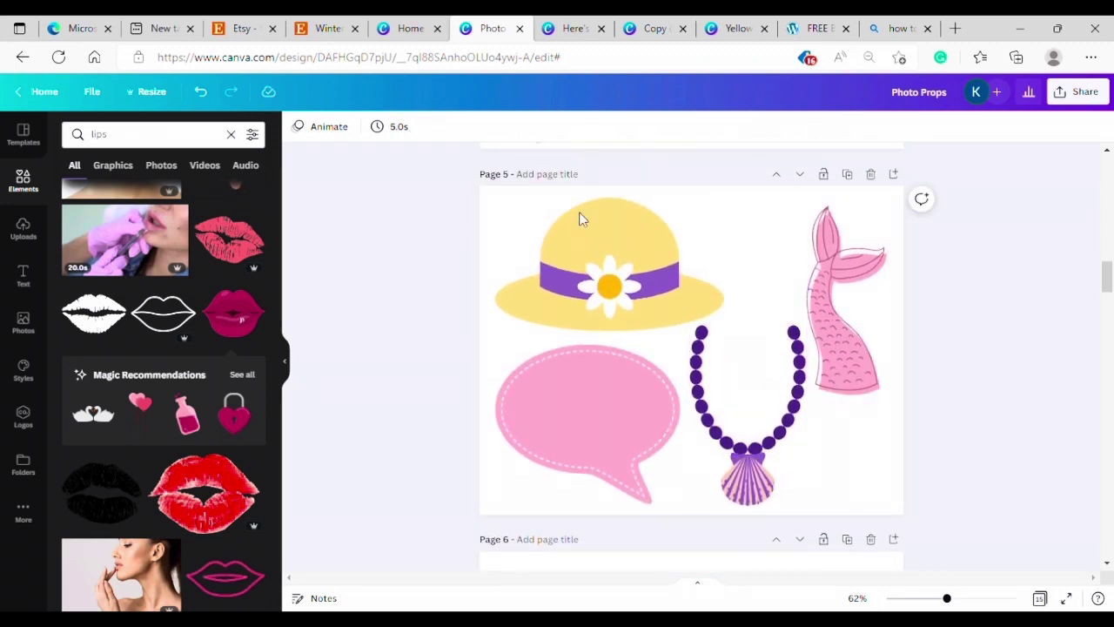
scroll(681, 409, "up", 6)
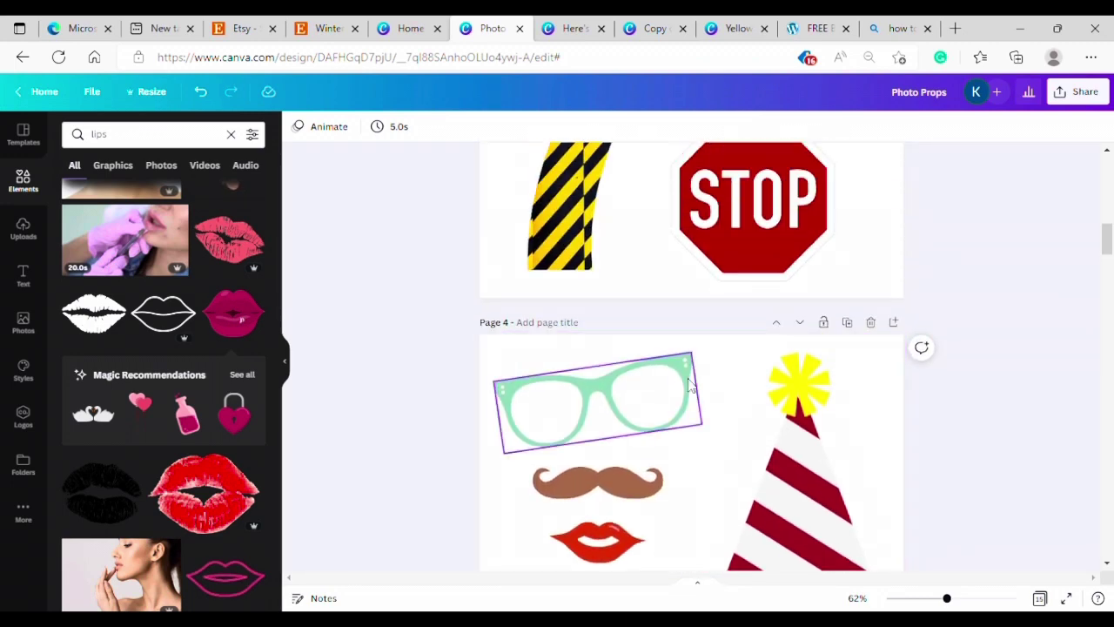
left_click(684, 381)
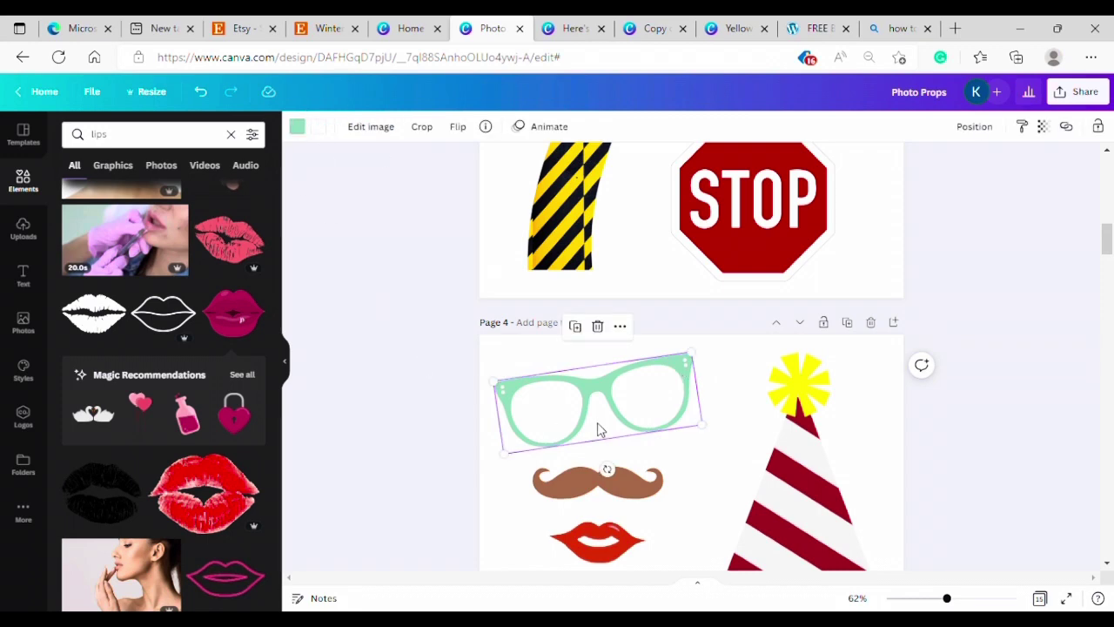
Step: Scroll up to Page 1, then back down to Page 12
scroll(754, 409, "up", 10)
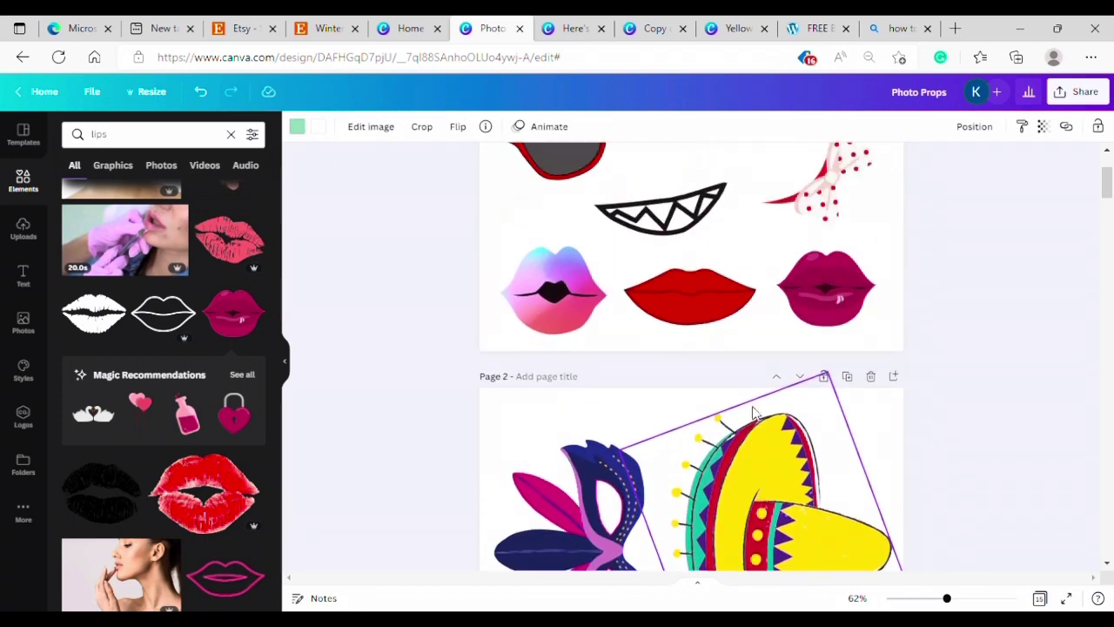
scroll(754, 413, "up", 3)
scroll(905, 388, "up", 1)
scroll(1060, 433, "down", 4)
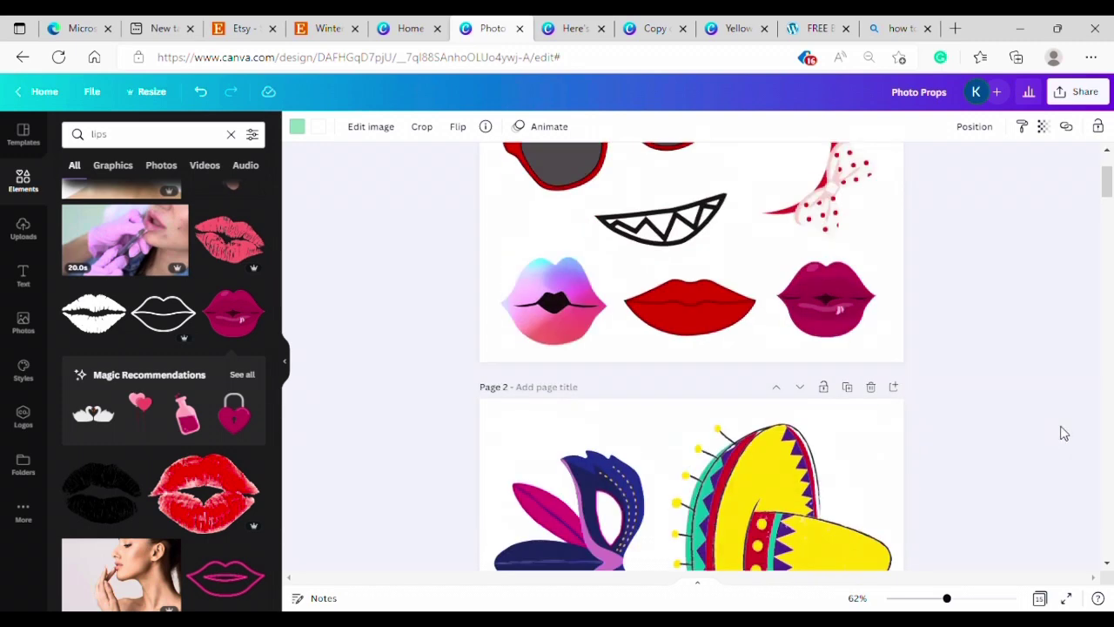
scroll(1060, 432, "down", 20)
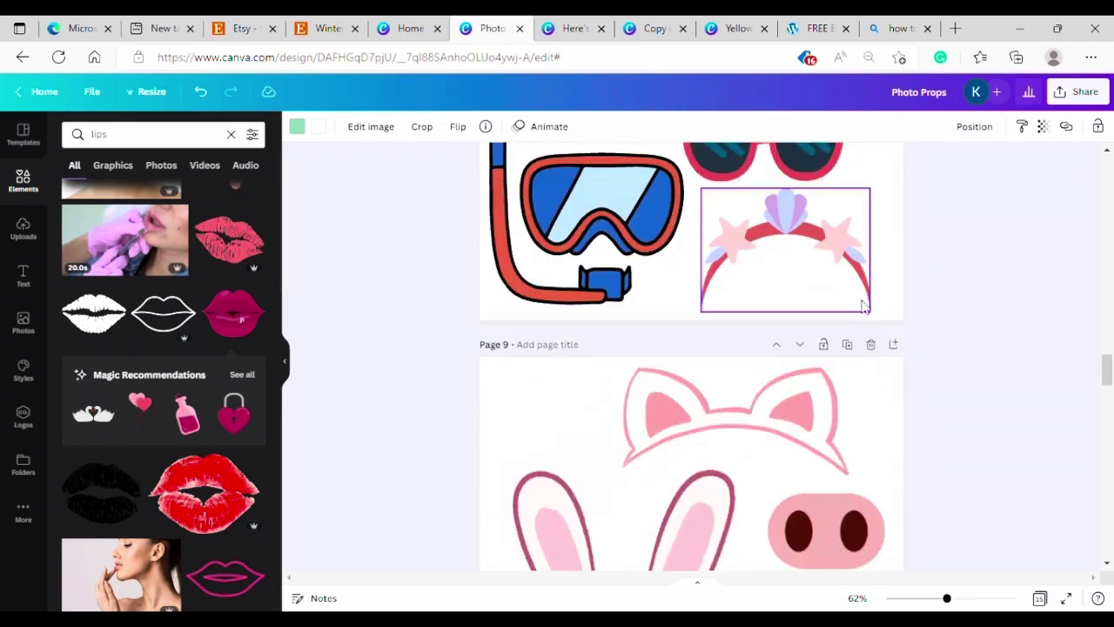
scroll(890, 316, "down", 8)
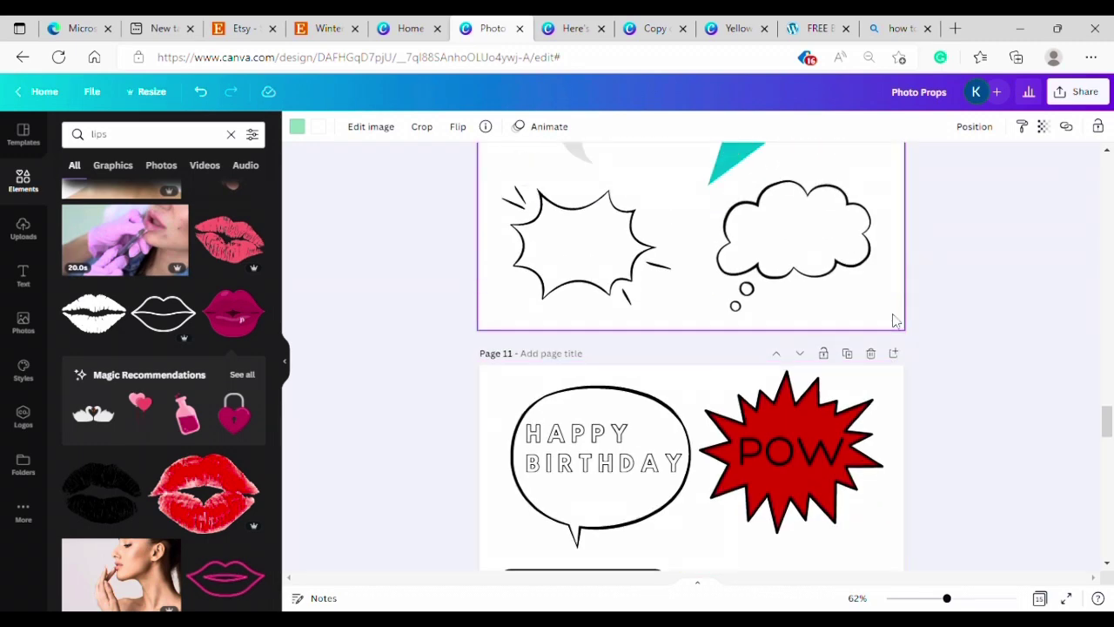
scroll(894, 322, "down", 7)
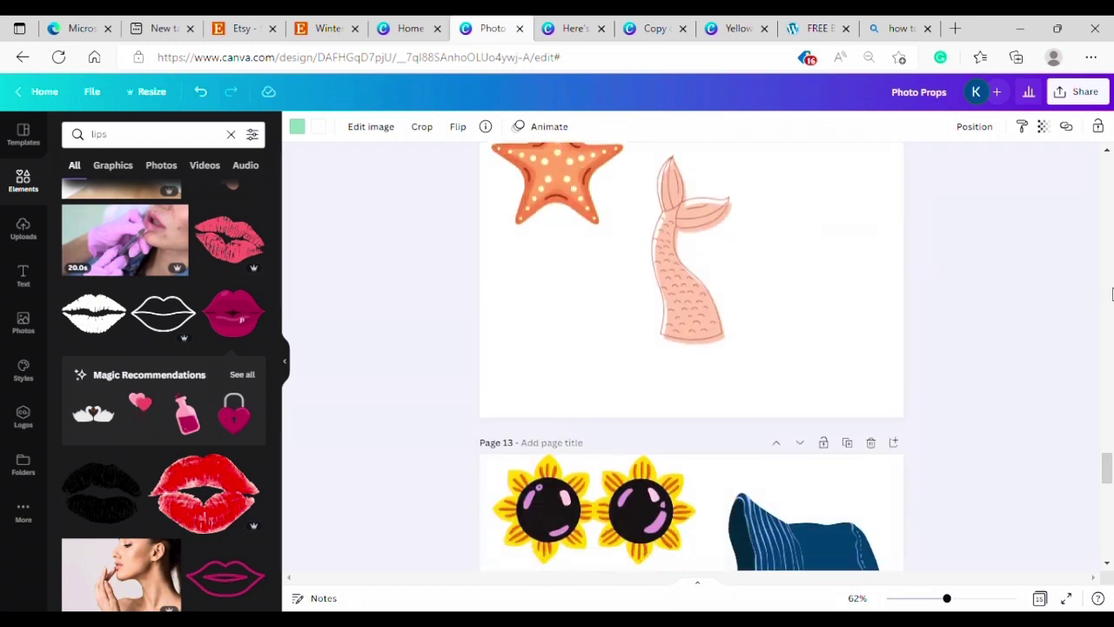
scroll(828, 273, "up", 1)
Step: Select the starfish, the mermaid tail and Page 12, then scroll up to Page 10
left_click(566, 320)
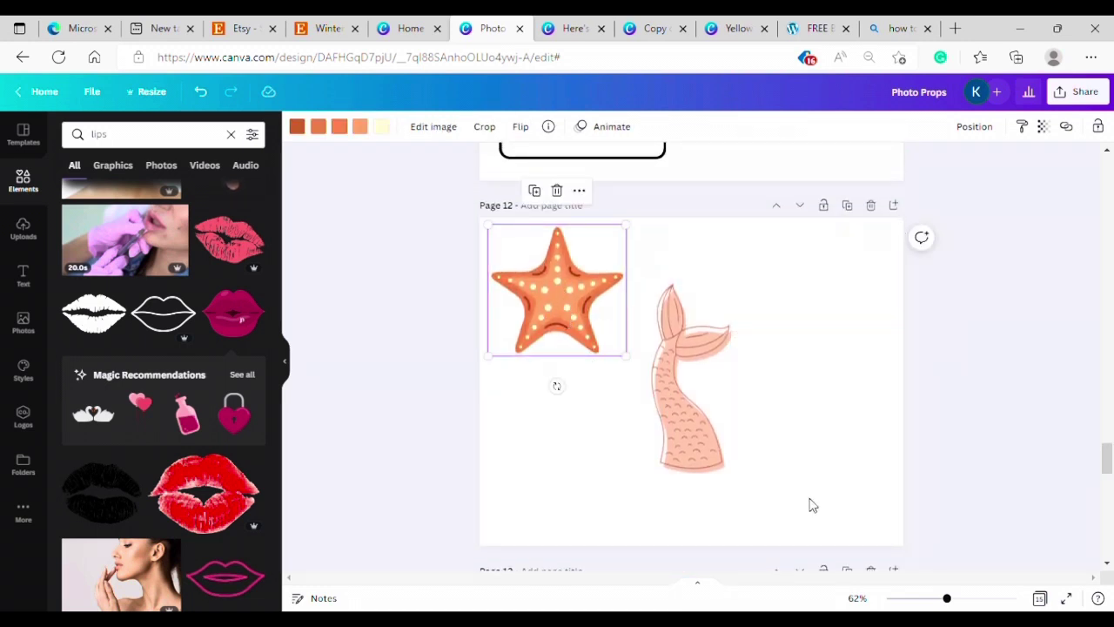
left_click(697, 426)
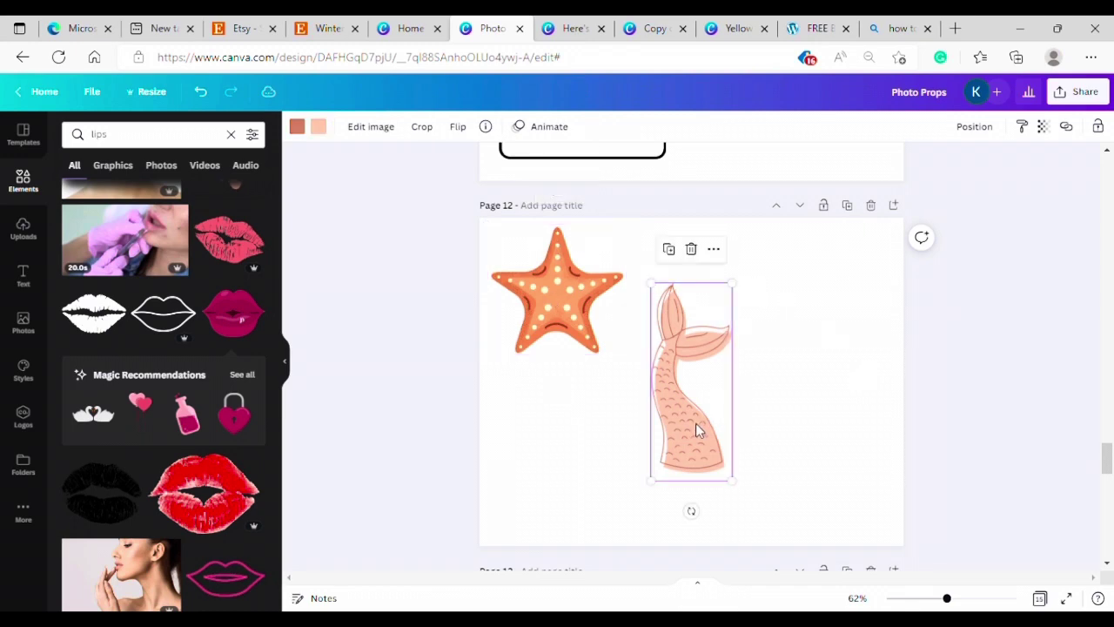
left_click(811, 405)
scroll(818, 400, "up", 1)
scroll(818, 400, "down", 2)
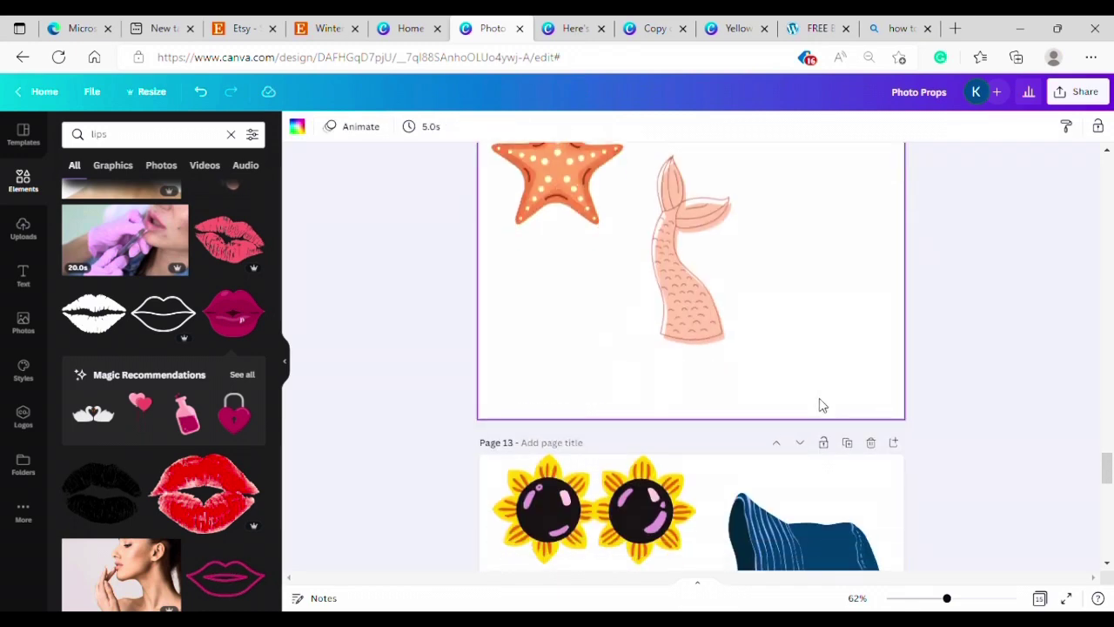
scroll(818, 401, "up", 5)
scroll(820, 404, "up", 1)
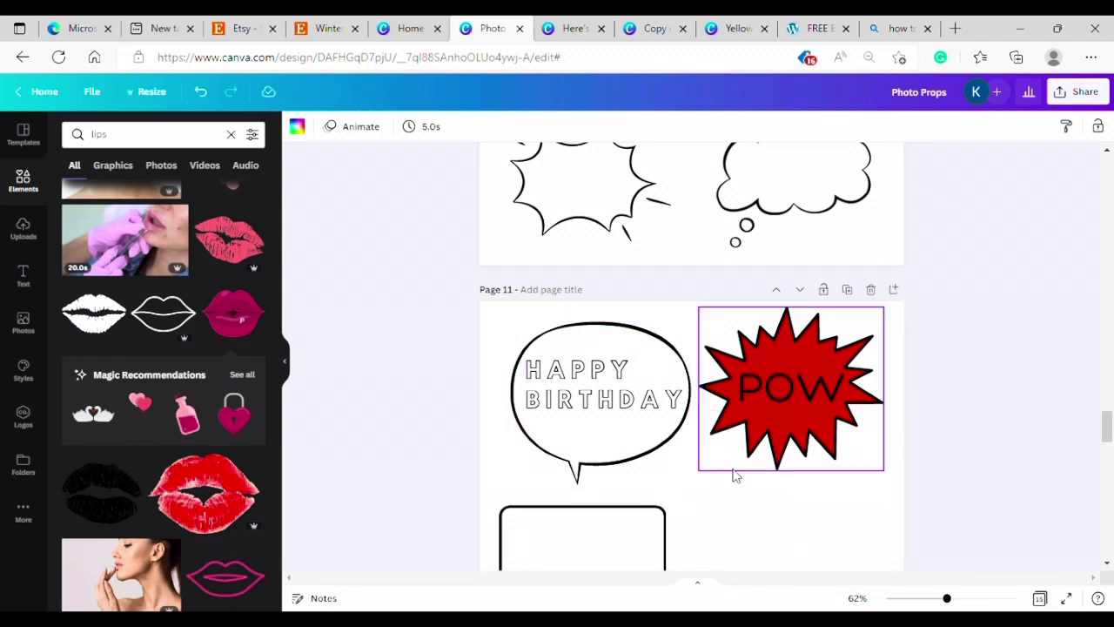
scroll(743, 379, "up", 2)
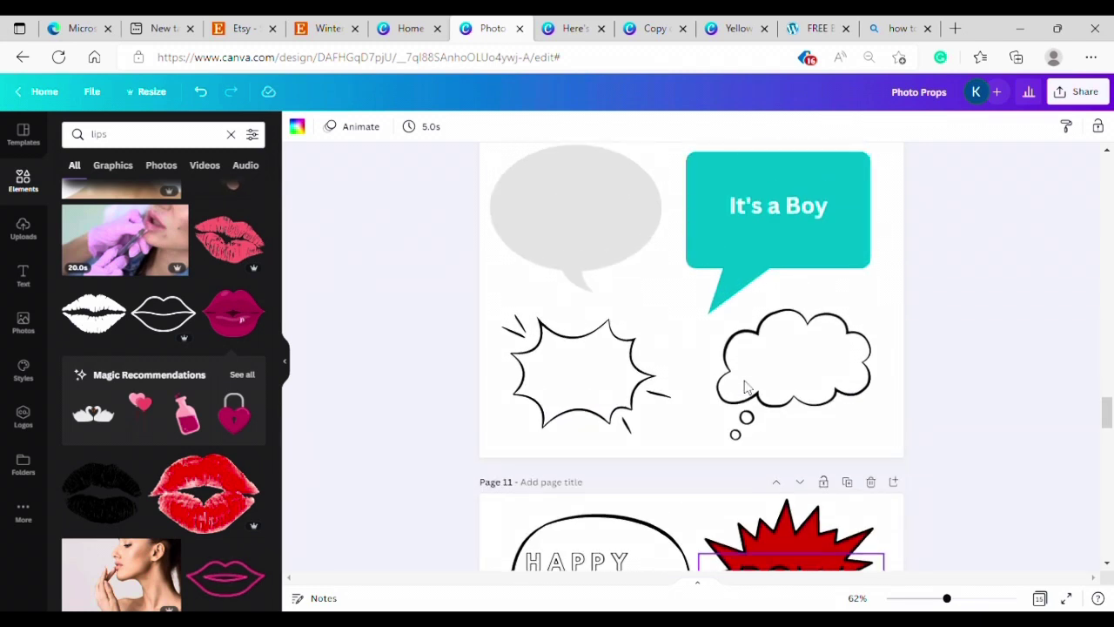
scroll(744, 387, "up", 1)
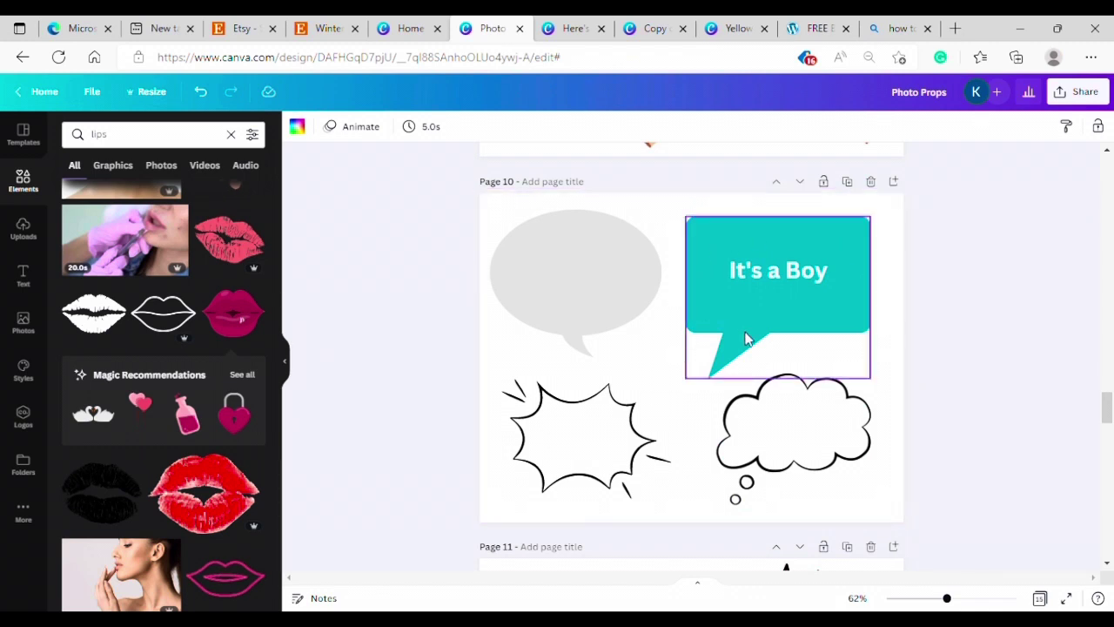
left_click(810, 277)
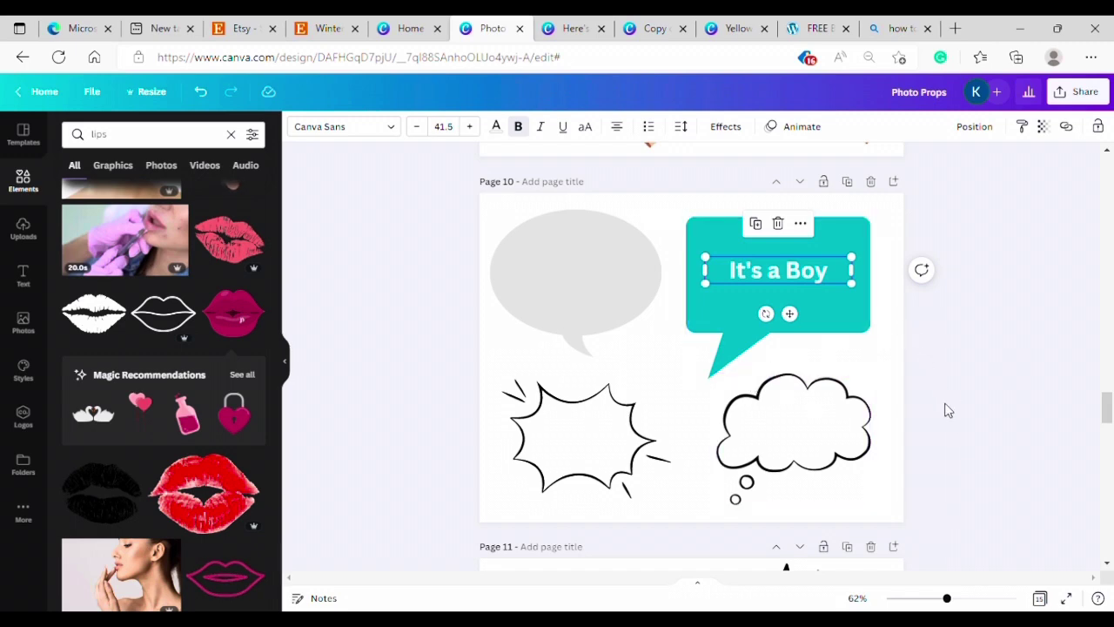
Step: Scroll down from Page 10 to the finished props on Page 15
scroll(948, 411, "down", 6)
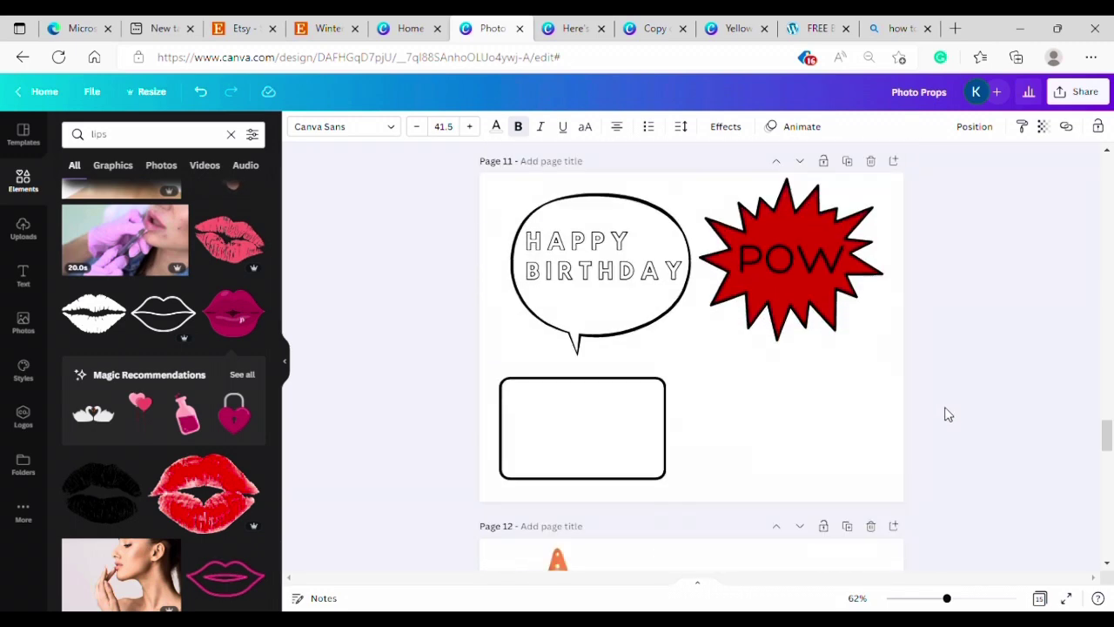
scroll(944, 407, "down", 4)
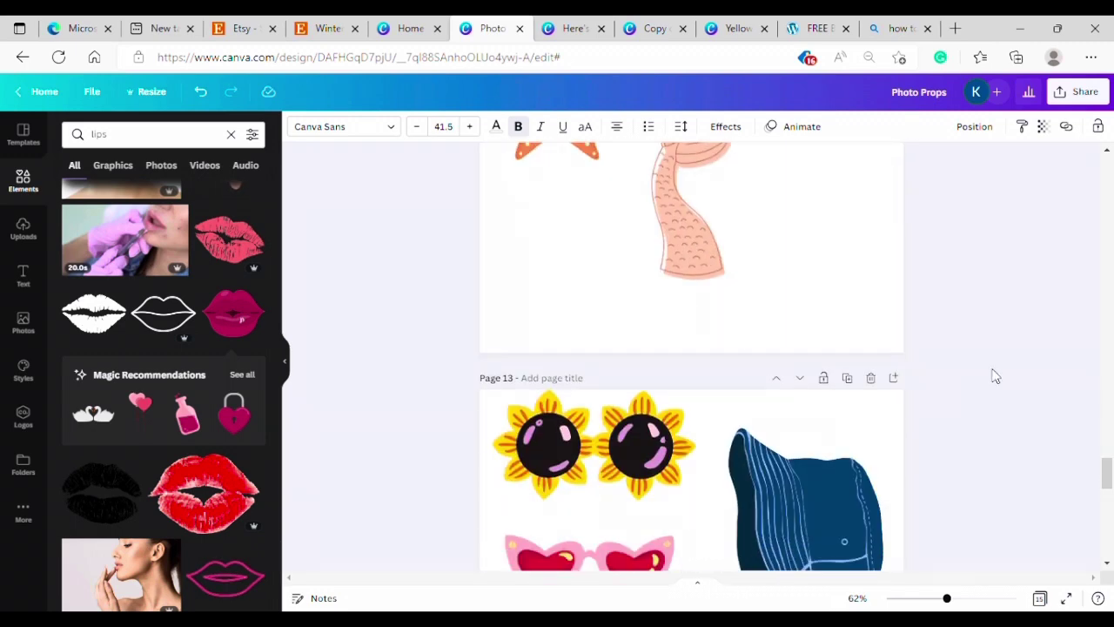
scroll(992, 375, "down", 2)
scroll(995, 376, "down", 2)
scroll(996, 376, "down", 10)
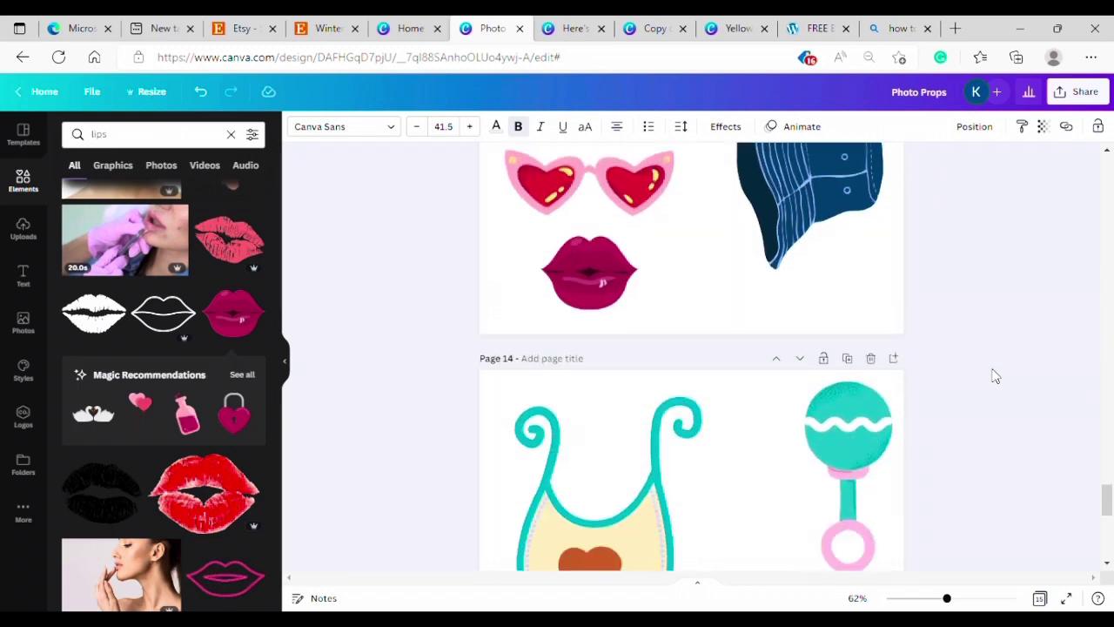
scroll(996, 376, "down", 1)
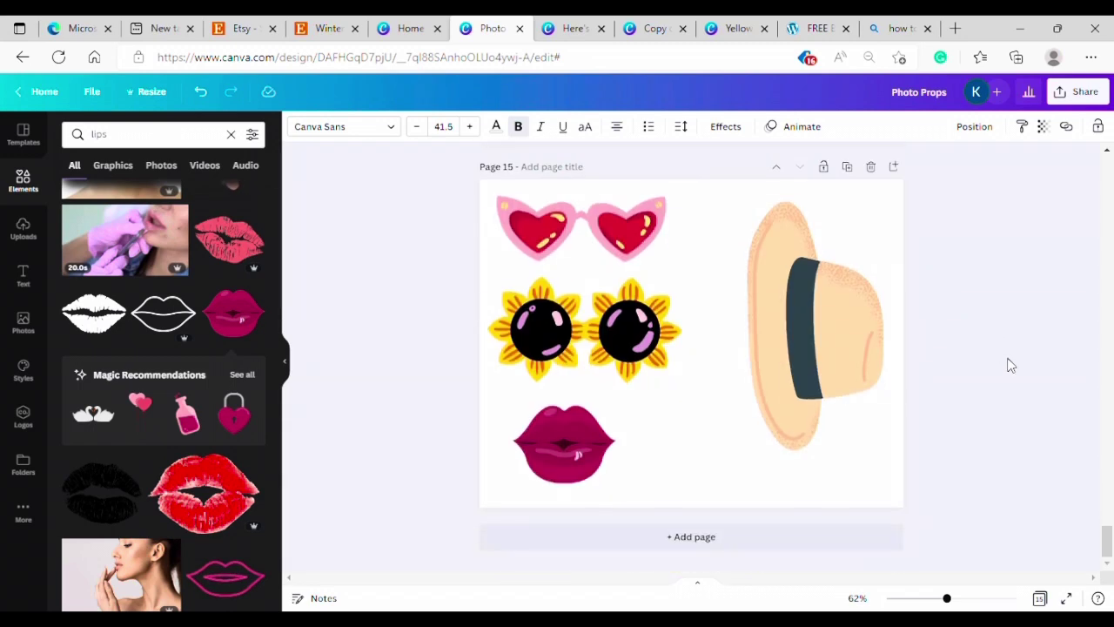